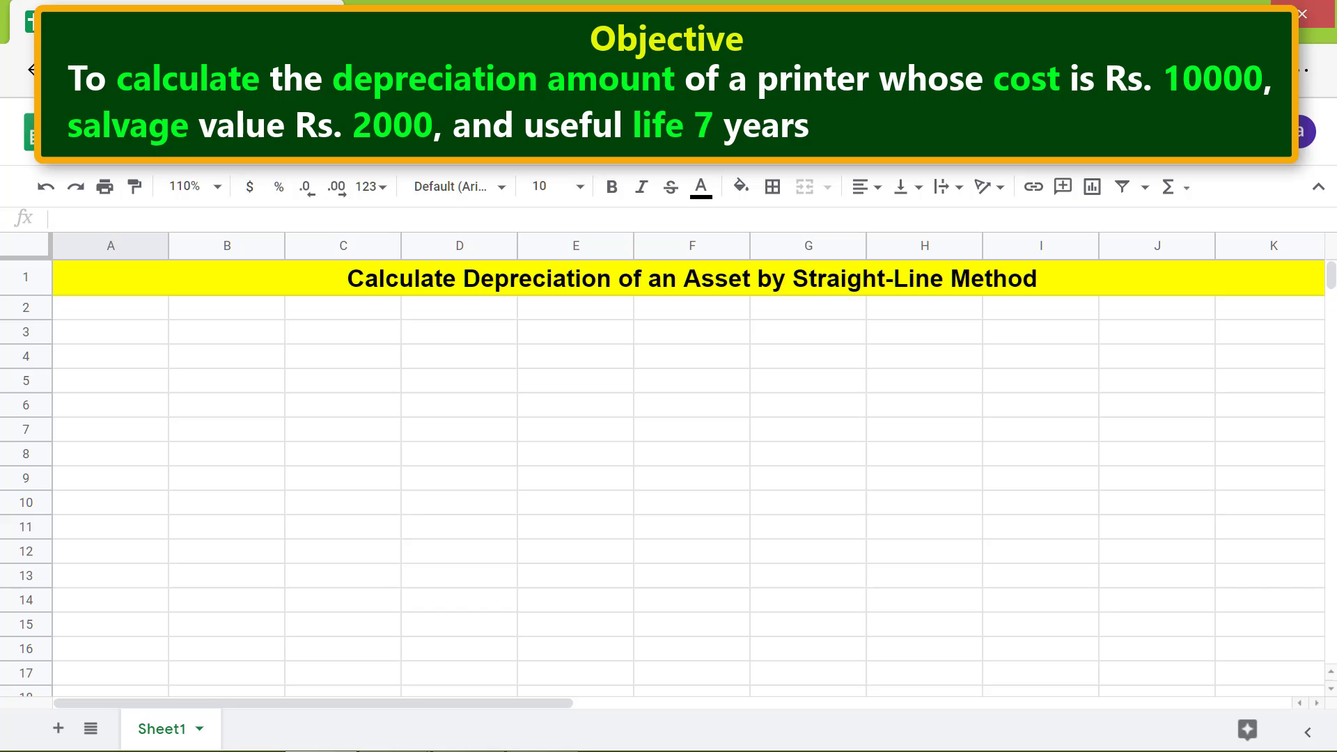
# Step: Enter the headers Cost, Salvage and Life in A2:C2
pyautogui.click(132, 317)
pyautogui.write('Cost')
pyautogui.press('Tab')
pyautogui.write('Salvage')
pyautogui.press('Tab')
pyautogui.write('Life')
pyautogui.press('Return')
# Step: Fill the A2:C2 headers light blue and make them bold
pyautogui.press('Up')
pyautogui.press('Left')
pyautogui.press('Left')
pyautogui.hotkey('shift', 'Right')
pyautogui.hotkey('shift', 'Right')
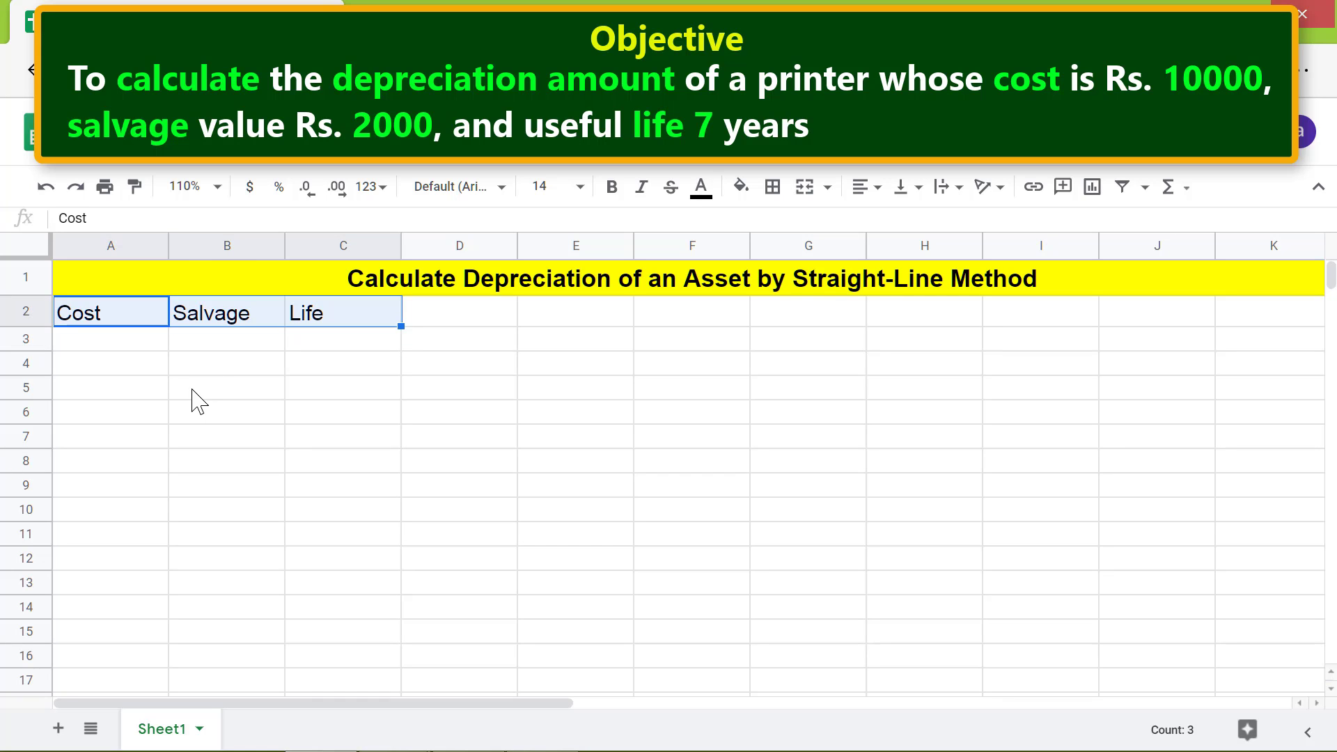
pyautogui.click(740, 188)
pyautogui.click(908, 311)
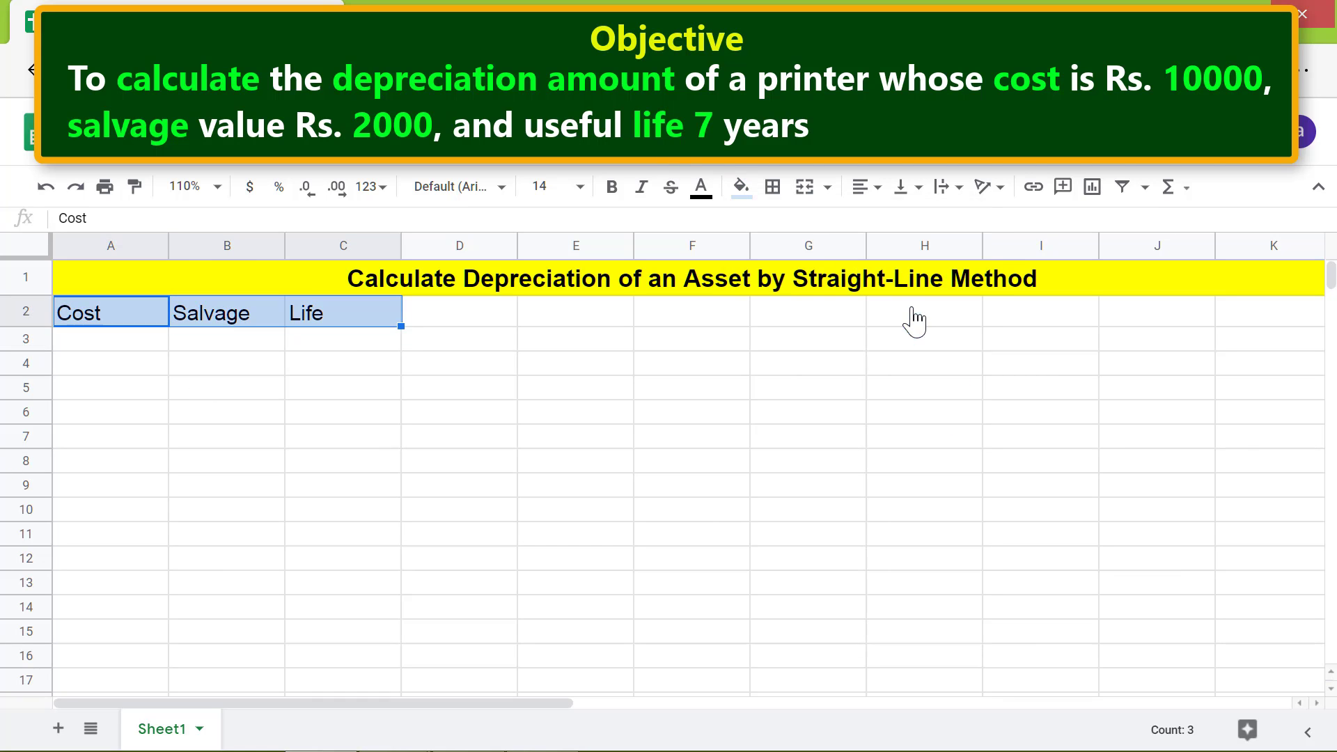
pyautogui.hotkey('ctrl', 'b')
# Step: Enter 10000, 2000 and 7 in A3:C3 under Cost, Salvage and Life
pyautogui.click(372, 341)
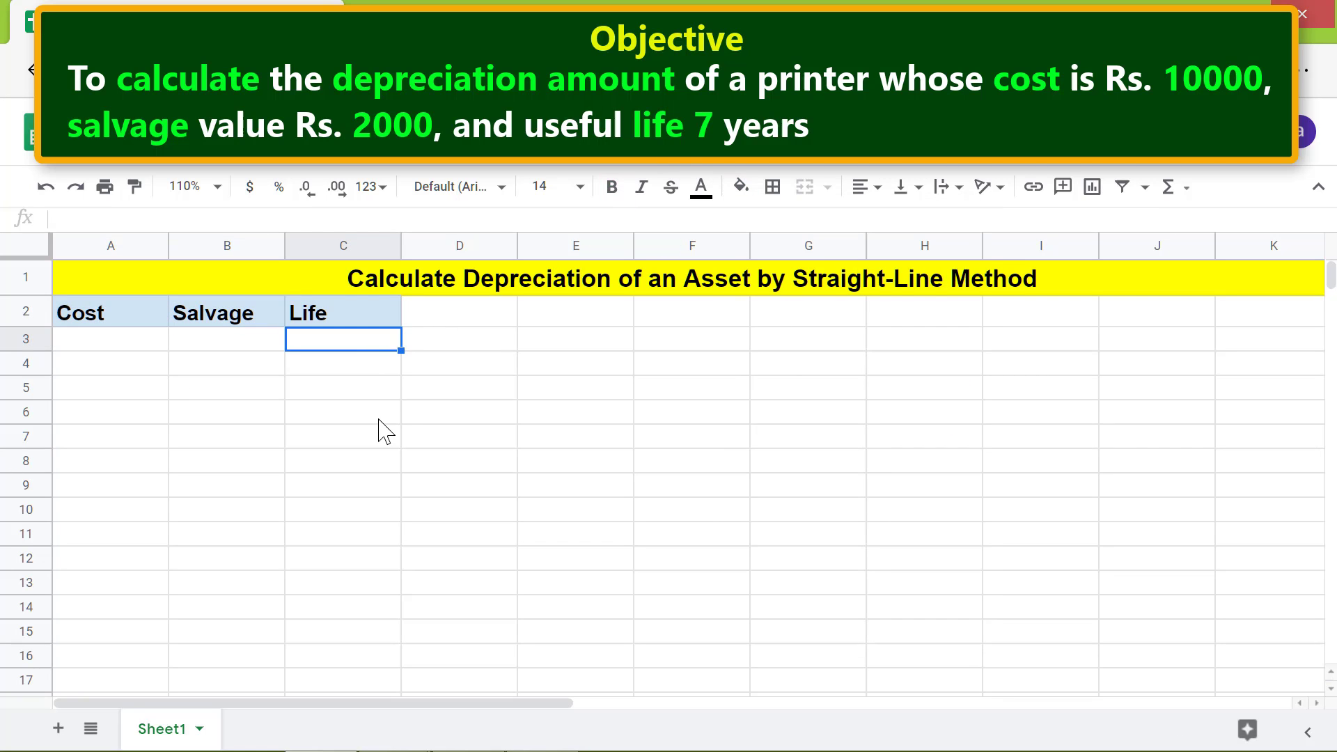
pyautogui.click(139, 347)
pyautogui.write('10000')
pyautogui.press('Tab')
pyautogui.write('2000')
pyautogui.press('Tab')
pyautogui.write('7')
pyautogui.press('Return')
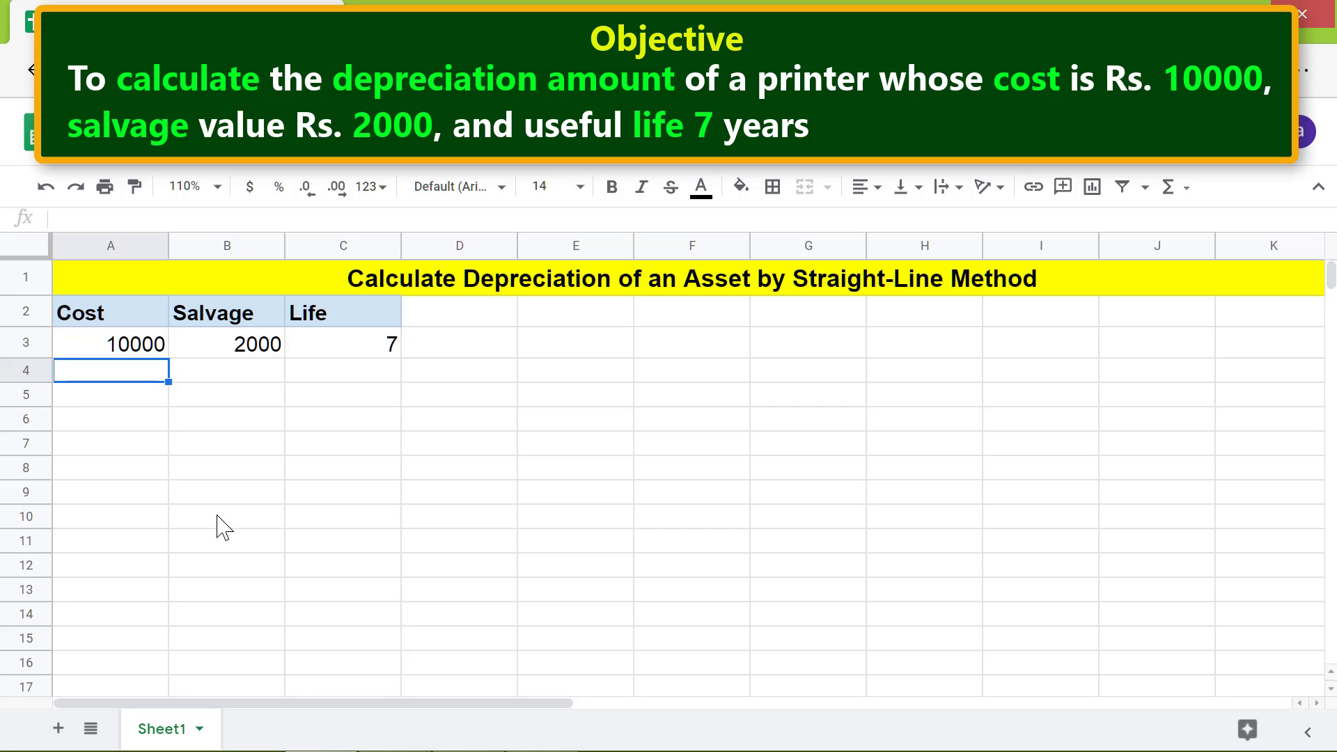
# Step: Add Year, two-line Depreciation Amount and Value headers in E2:G2, widening column F
pyautogui.click(576, 317)
pyautogui.write('Year')
pyautogui.press('Tab')
pyautogui.write('Depreciation')
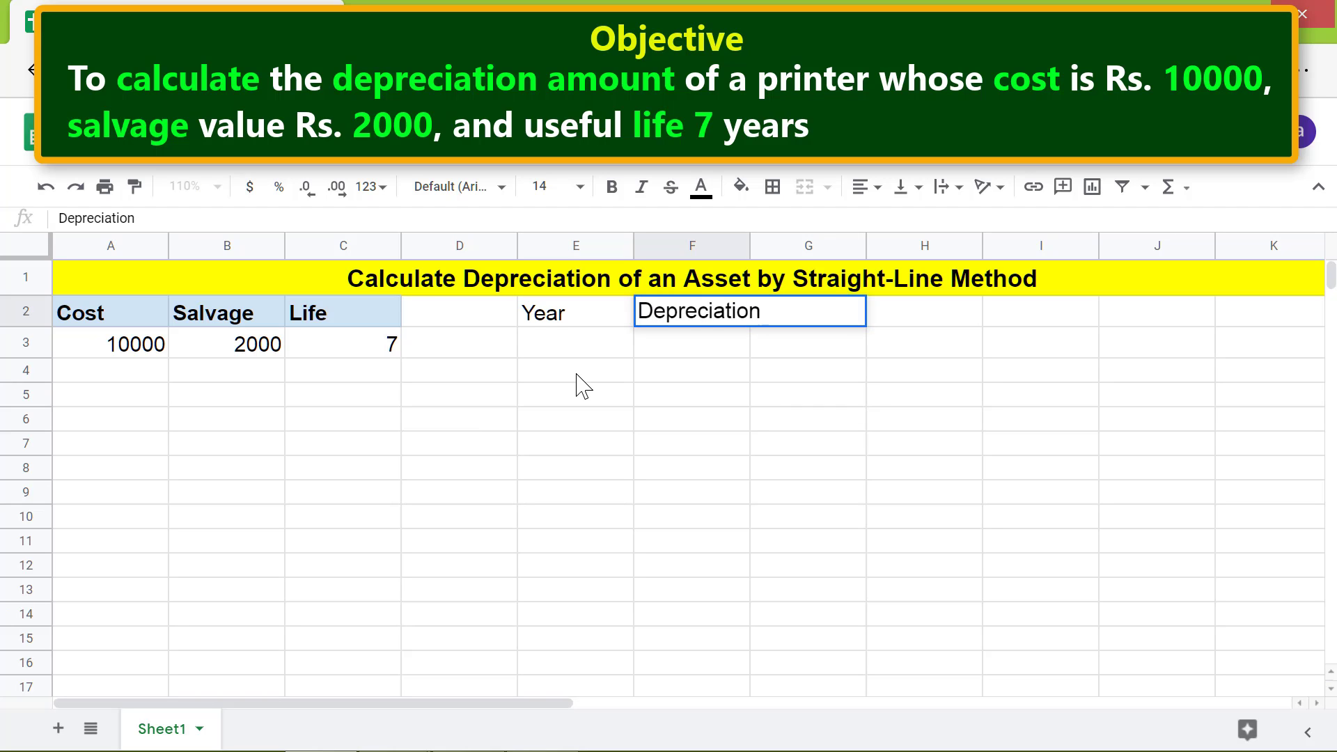
pyautogui.hotkey('alt', 'Return')
pyautogui.write('Amount')
pyautogui.press('Return')
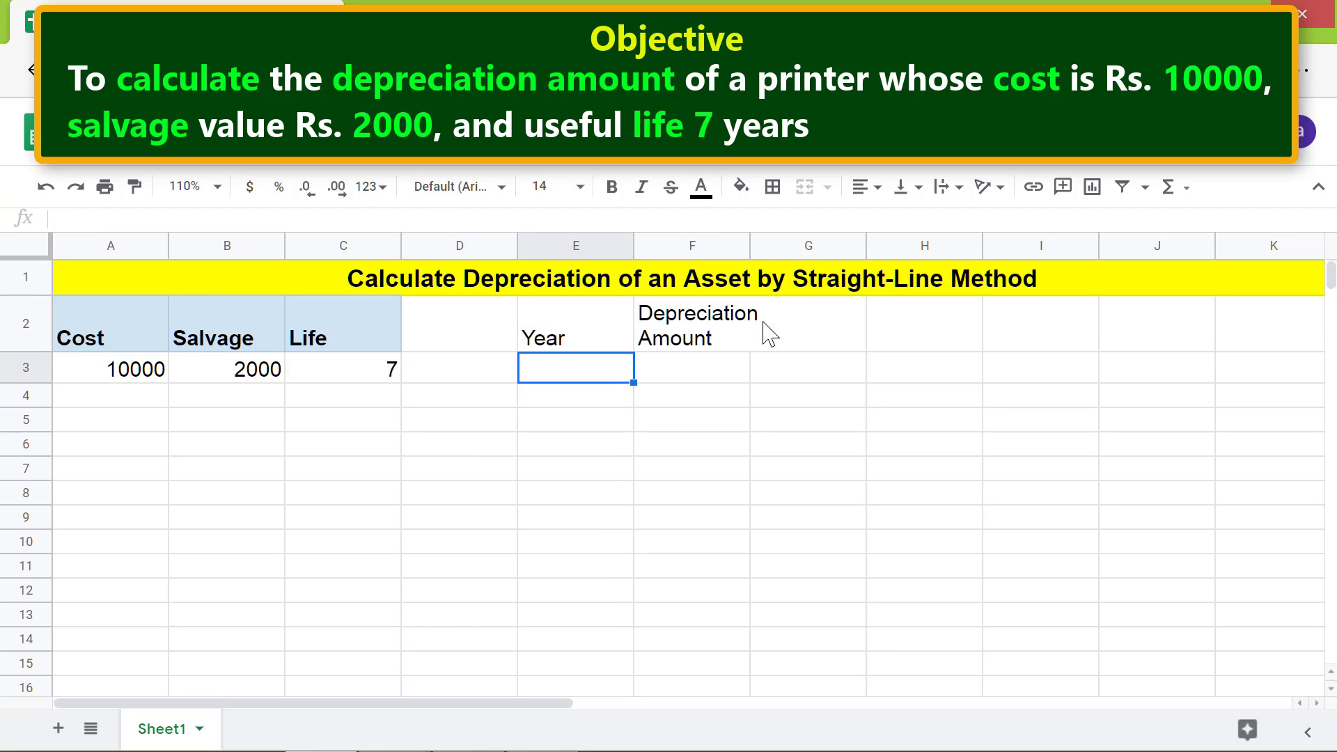
pyautogui.moveTo(751, 239); pyautogui.dragTo(768, 240)
pyautogui.click(808, 331)
pyautogui.write('Value')
pyautogui.press('Return')
# Step: Fill the E2:G2 headers light blue and make them bold
pyautogui.moveTo(570, 334); pyautogui.dragTo(829, 349)
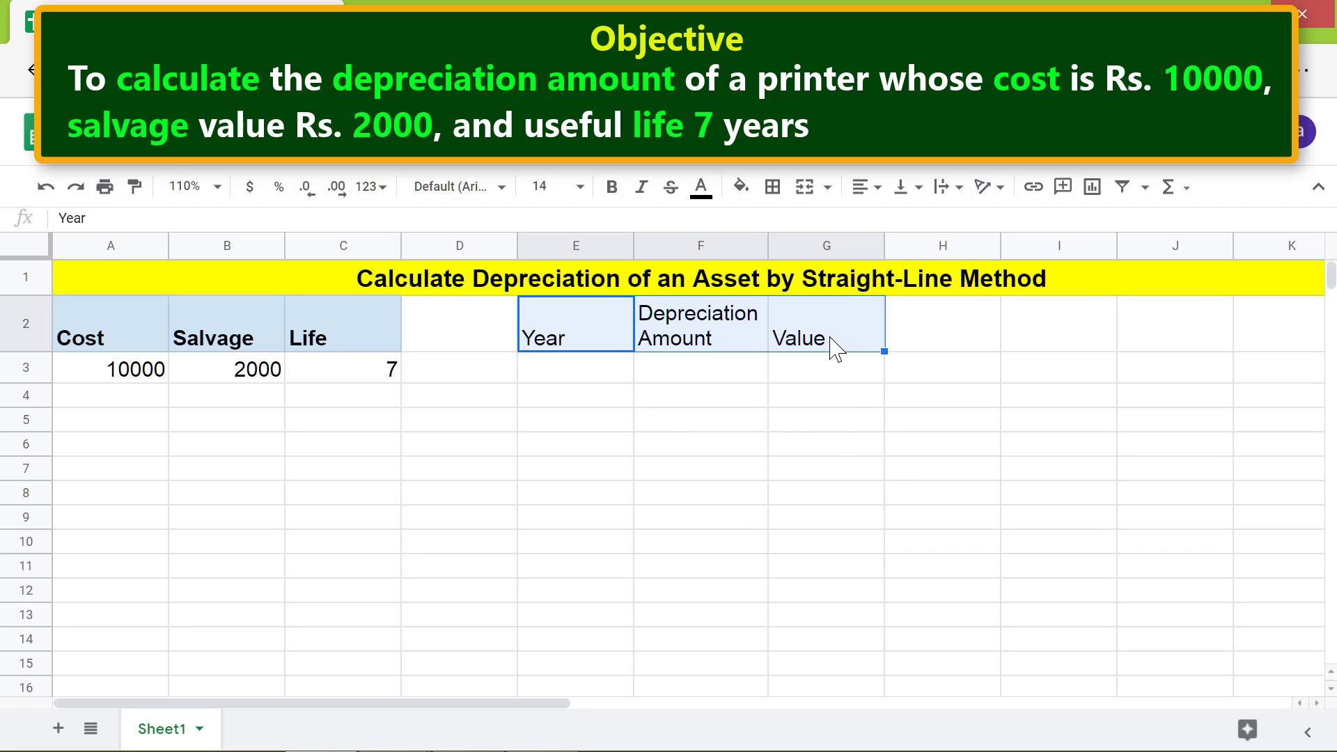
pyautogui.click(741, 186)
pyautogui.click(895, 313)
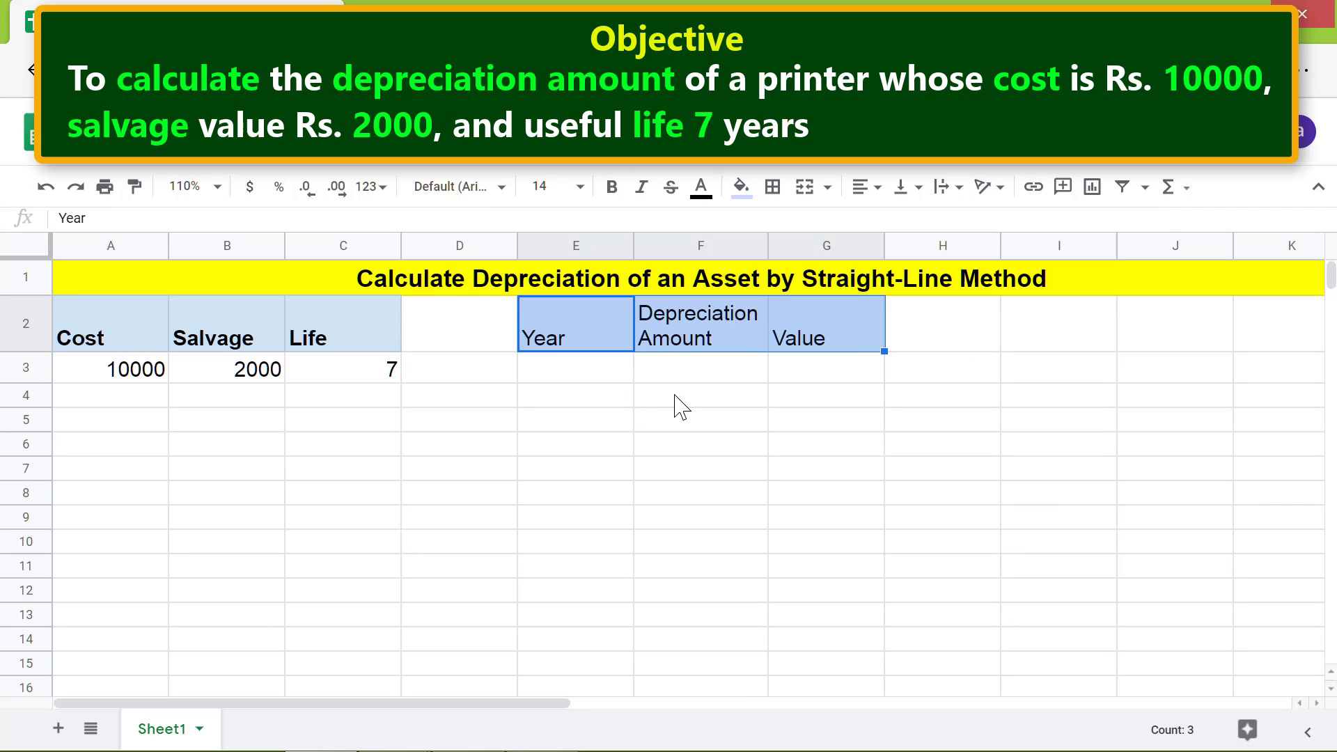
pyautogui.click(612, 186)
# Step: List the years 0 through 7 in E3:E10
pyautogui.click(589, 382)
pyautogui.write('0 1 2 3 4 5 6 7')
pyautogui.press('Return')
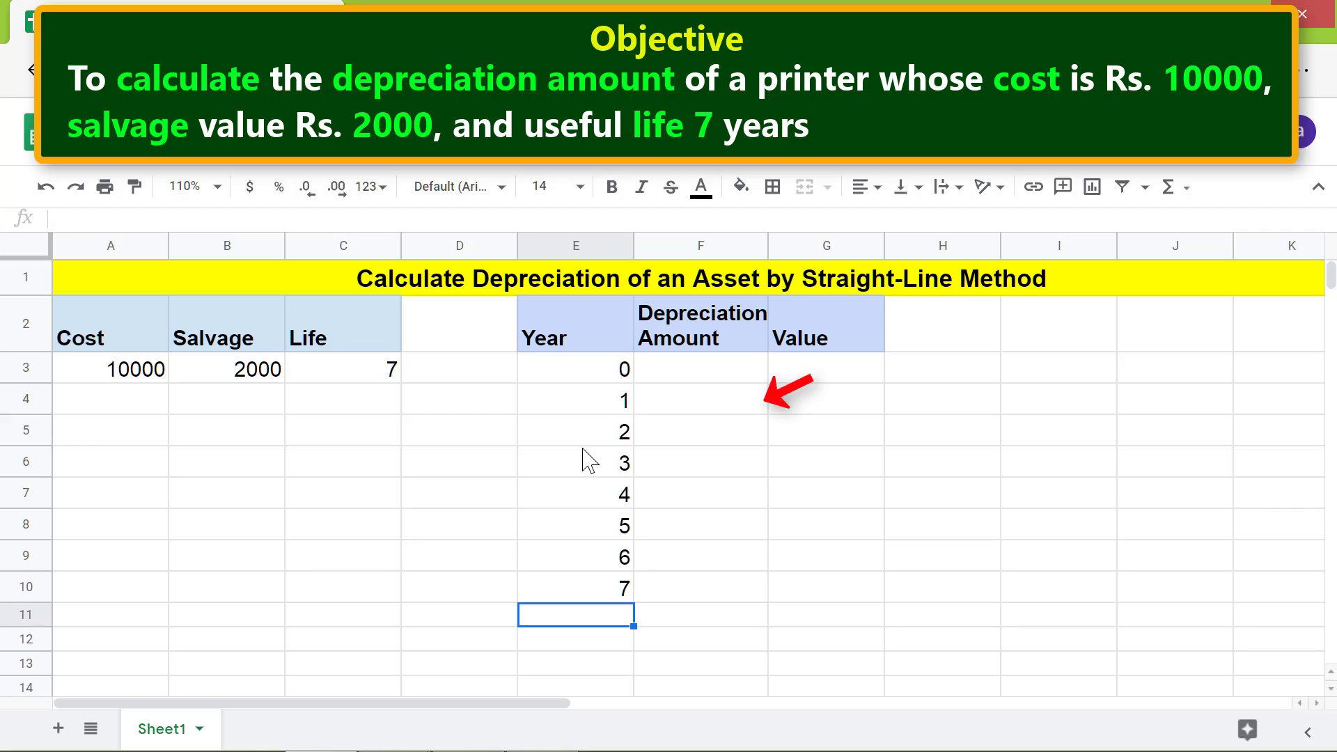
# Step: Enter =SLN(A3,B3,C3) in F4, giving year 1 depreciation of $1,142.86
pyautogui.click(696, 403)
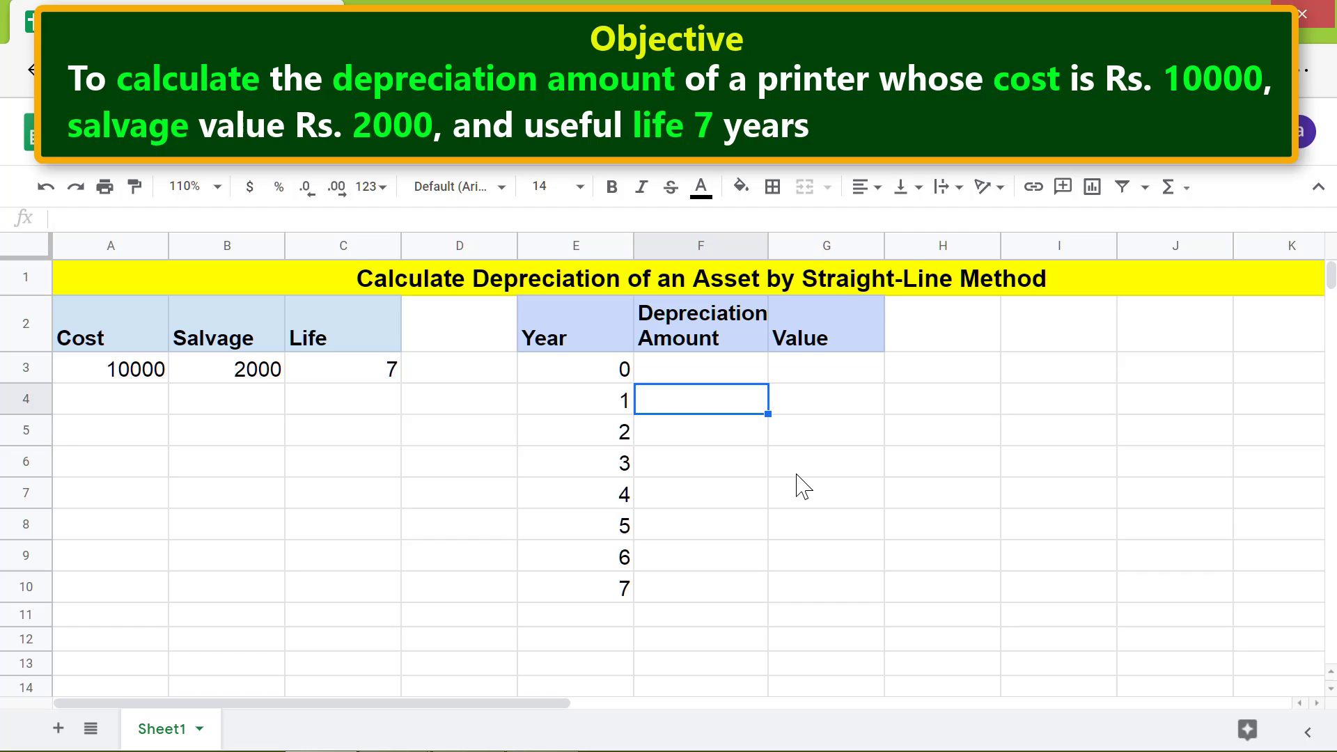
pyautogui.write('=sl')
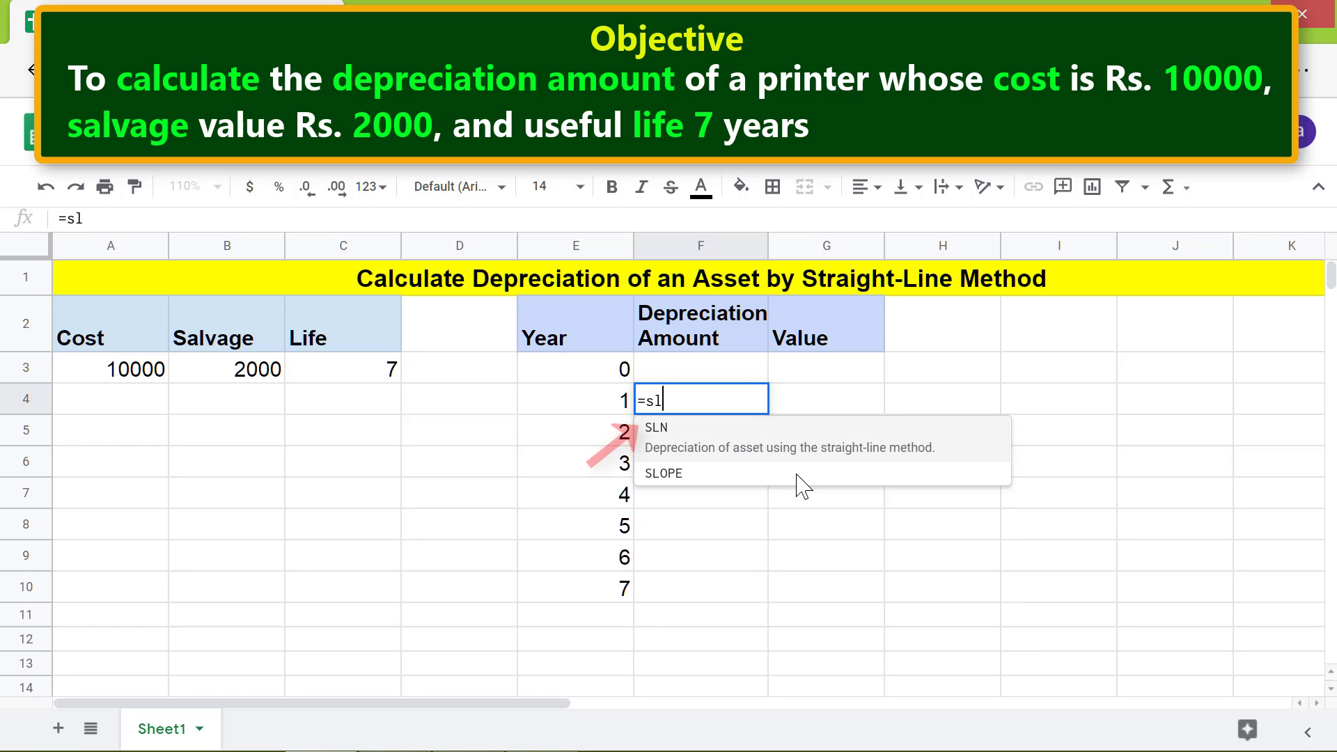
pyautogui.click(694, 433)
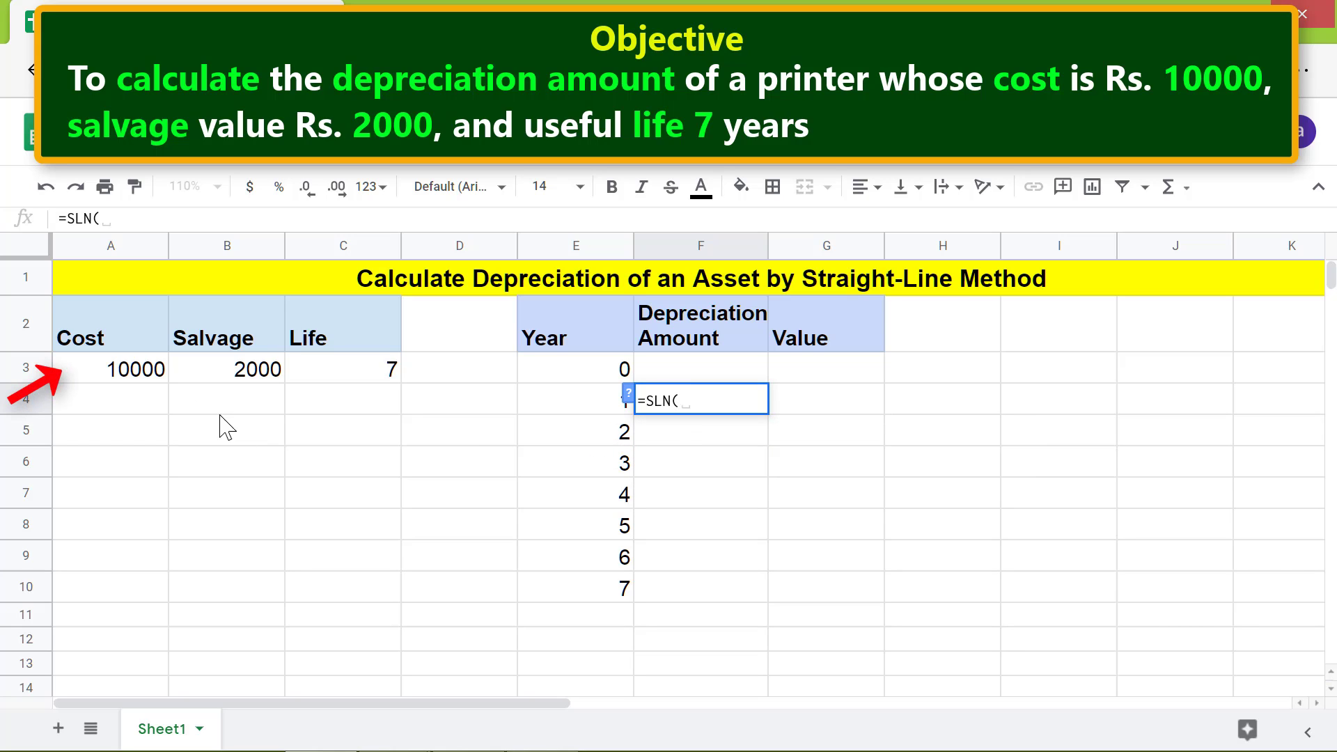
pyautogui.click(126, 378)
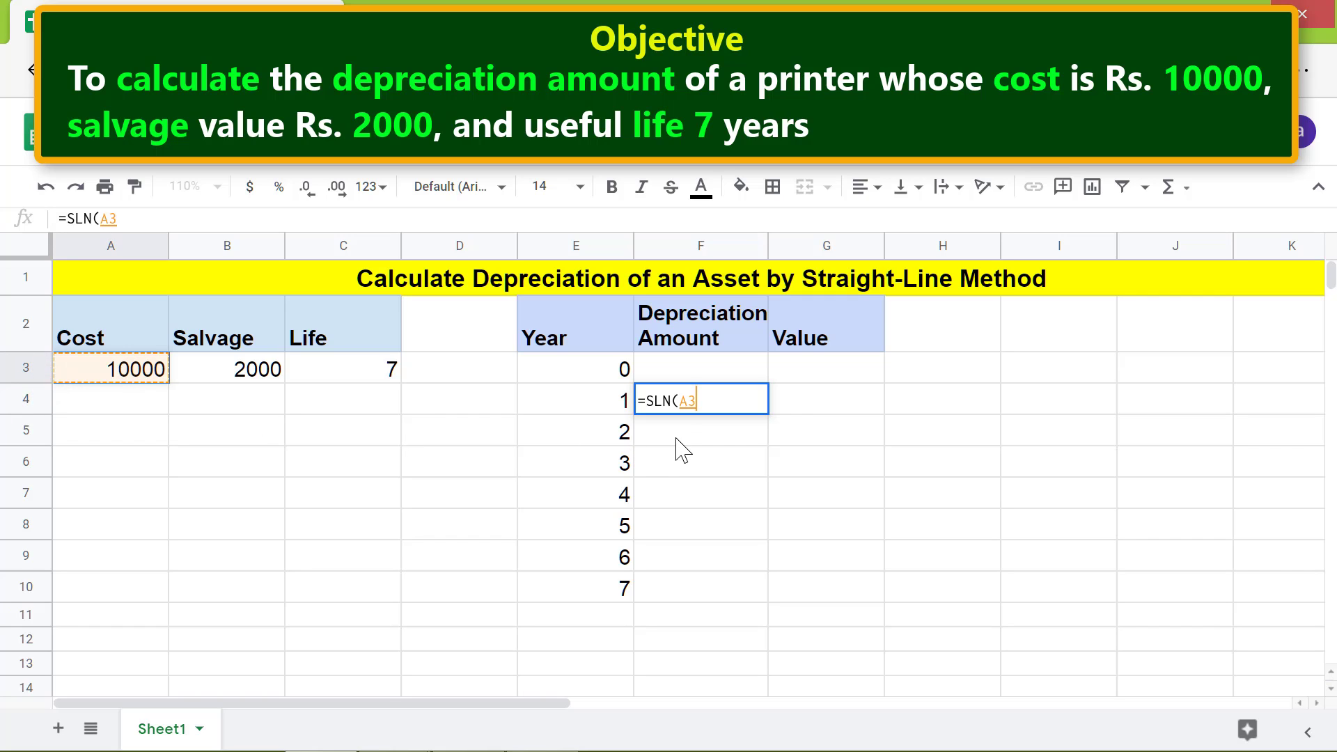
pyautogui.write(',')
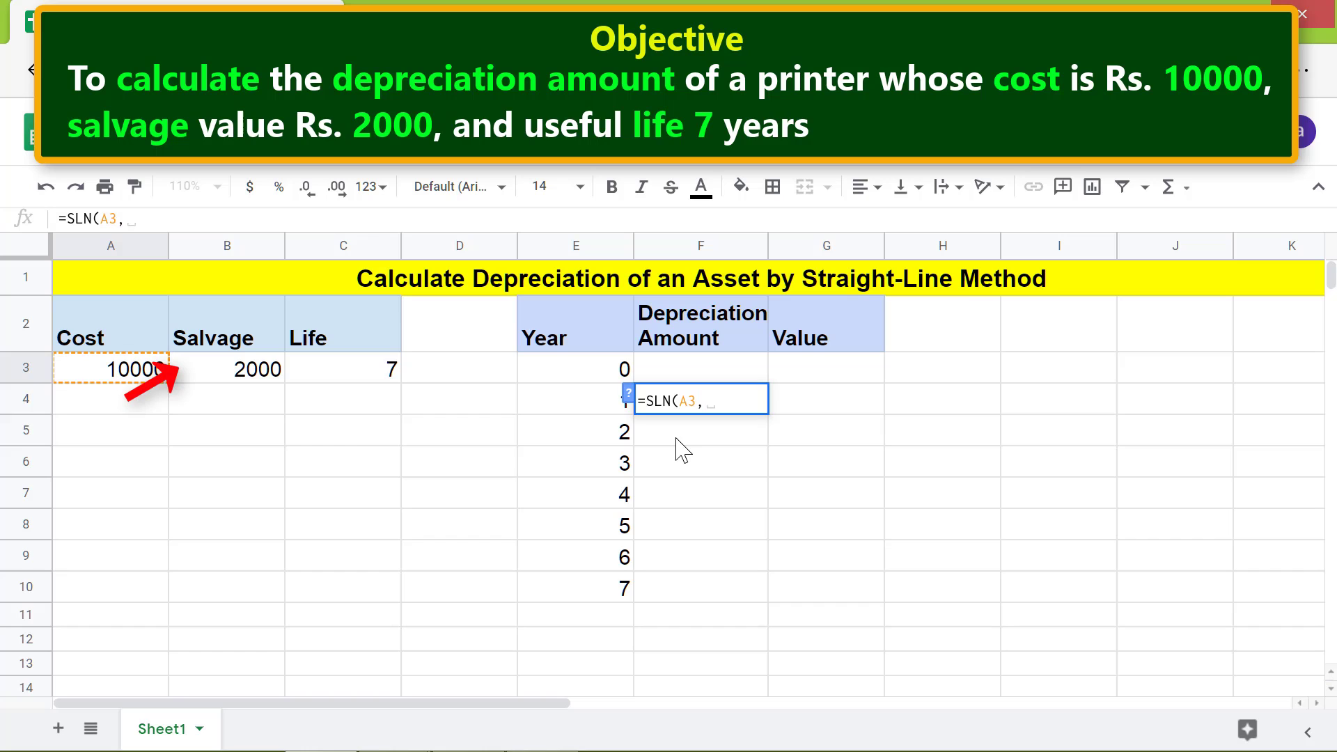
pyautogui.click(262, 383)
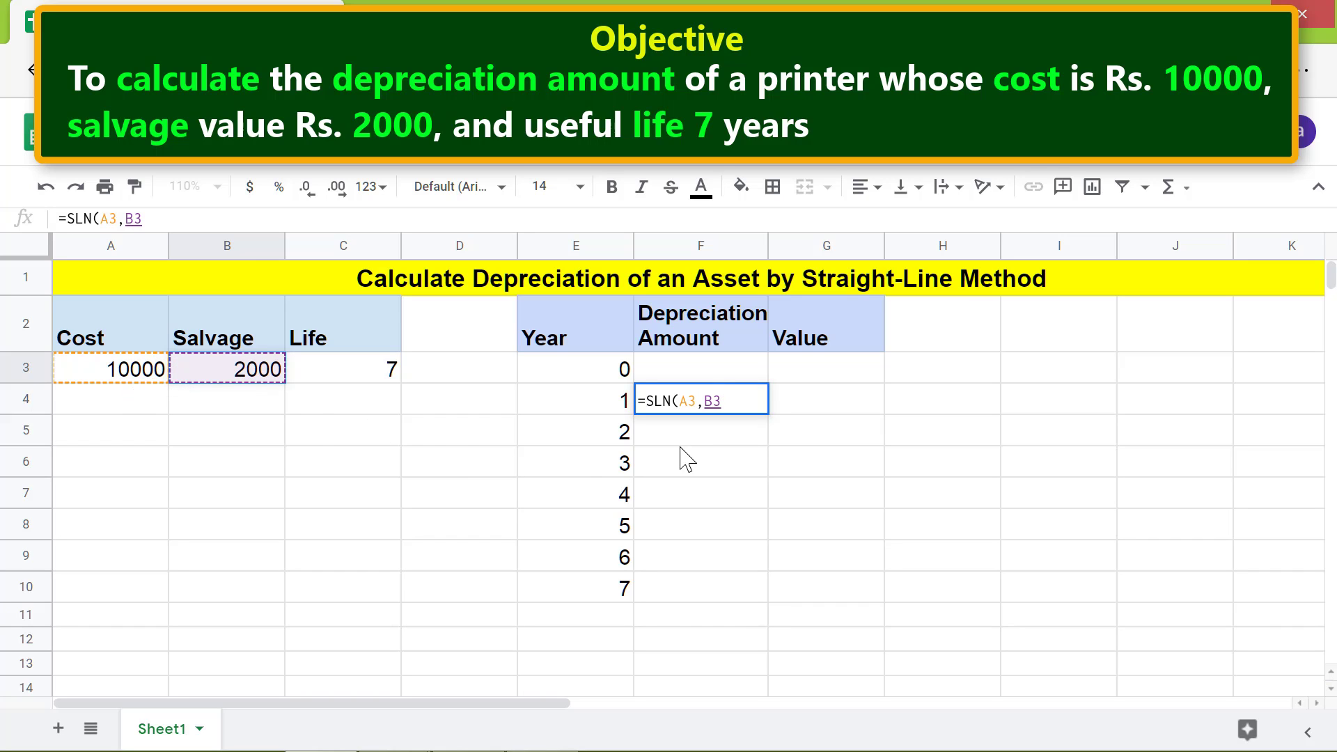
pyautogui.write(',')
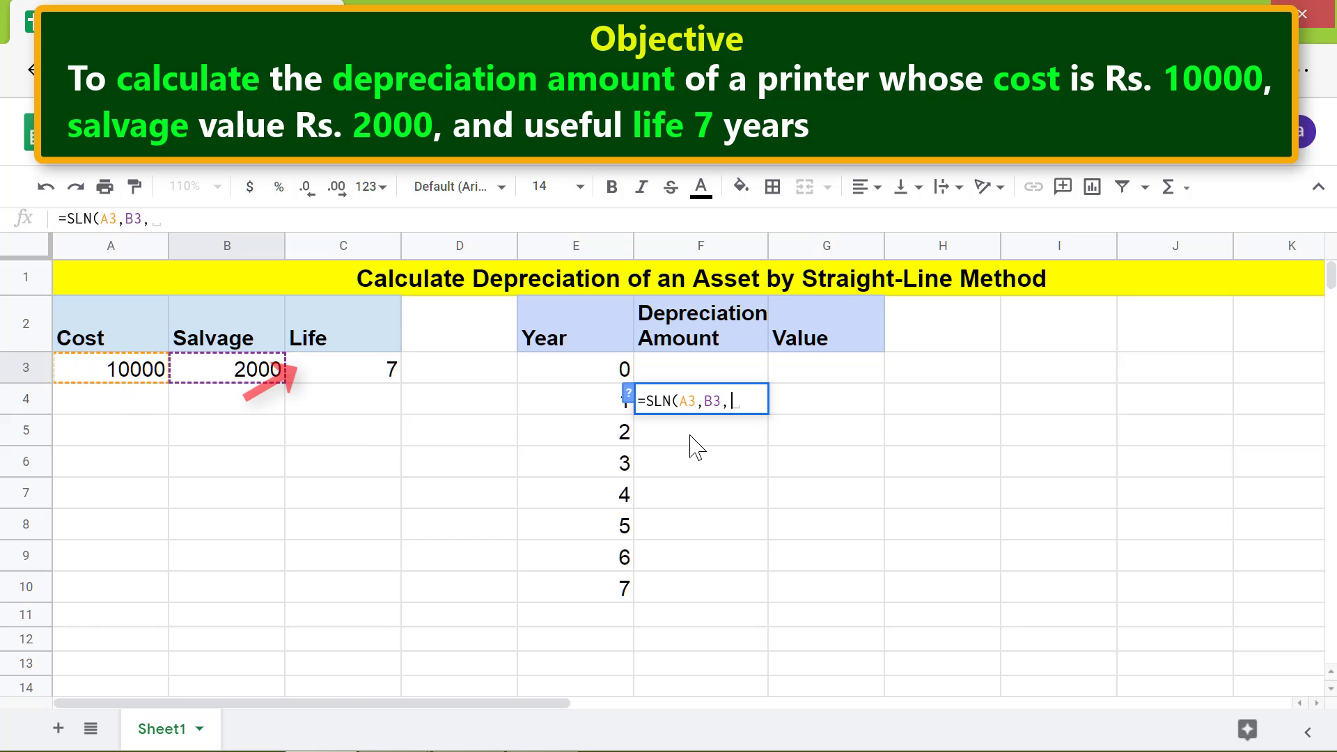
pyautogui.click(381, 379)
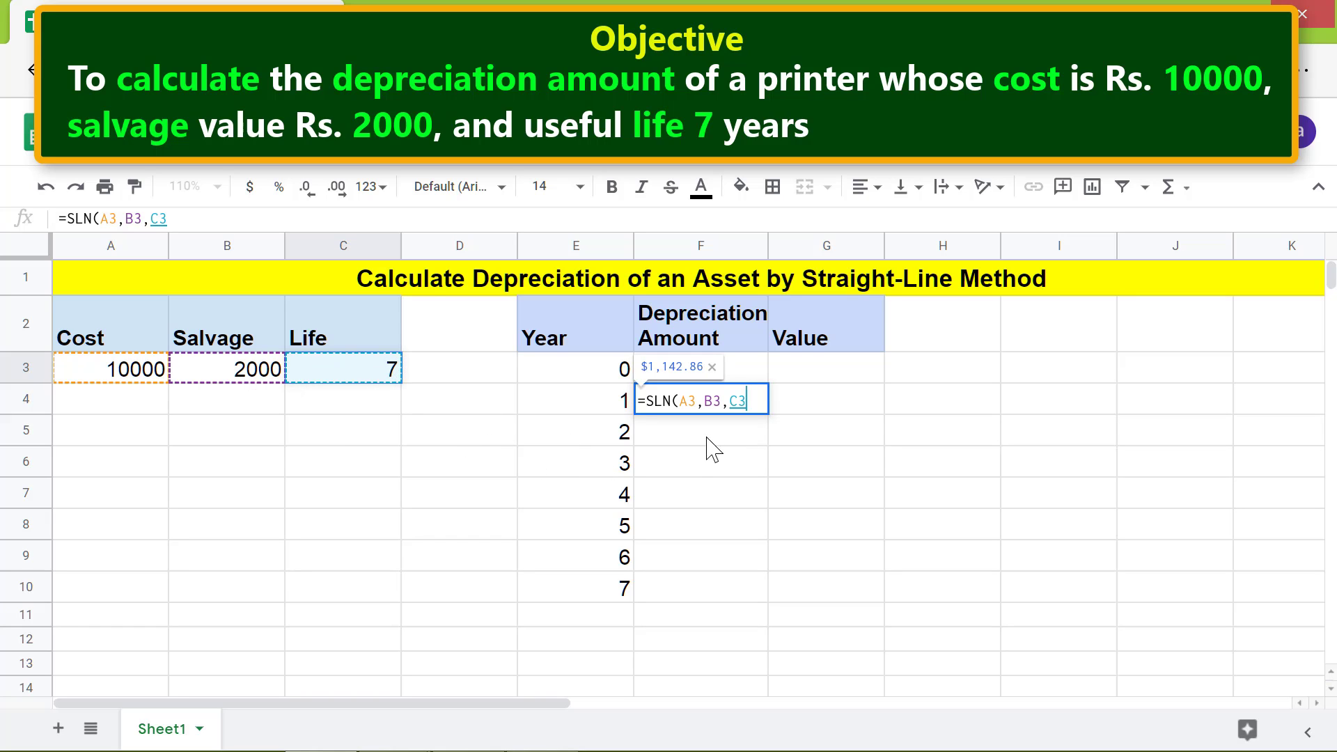
pyautogui.press('Return')
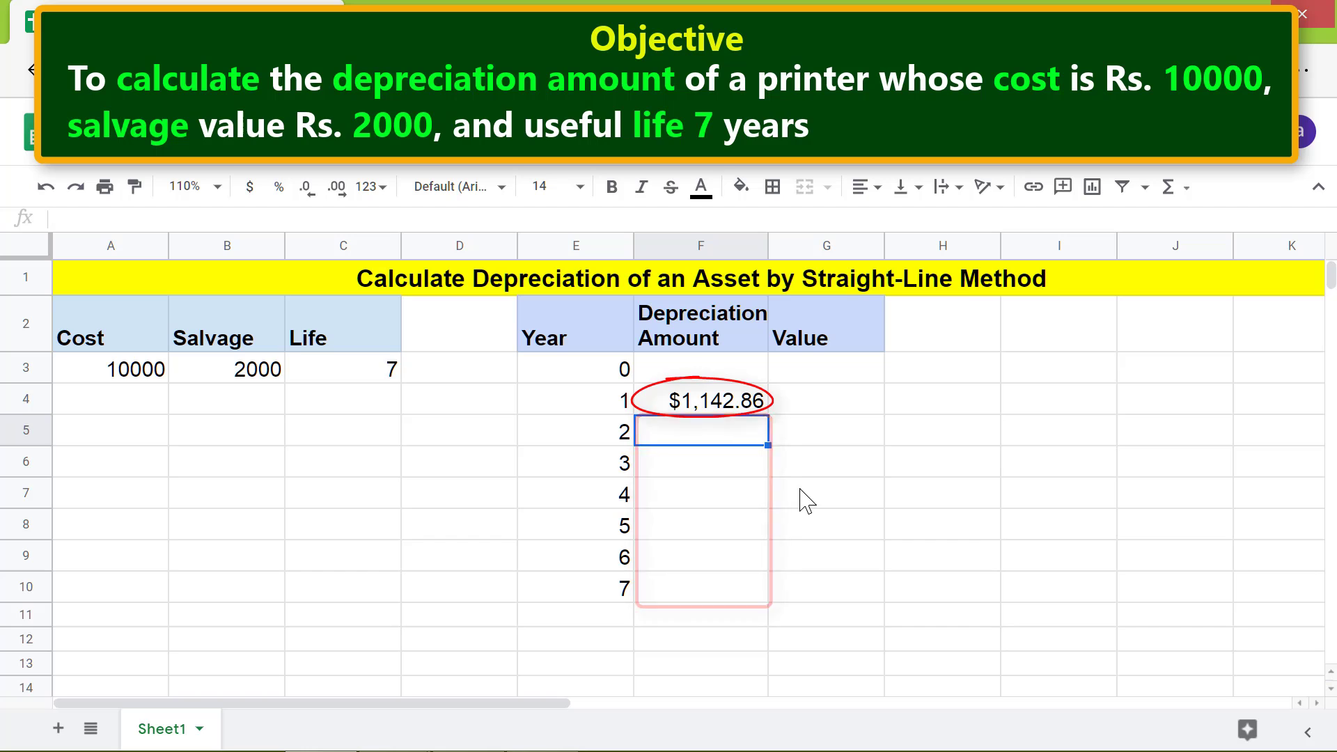
# Step: Make the A3, B3 and C3 references in the F4 formula absolute
pyautogui.click(719, 409)
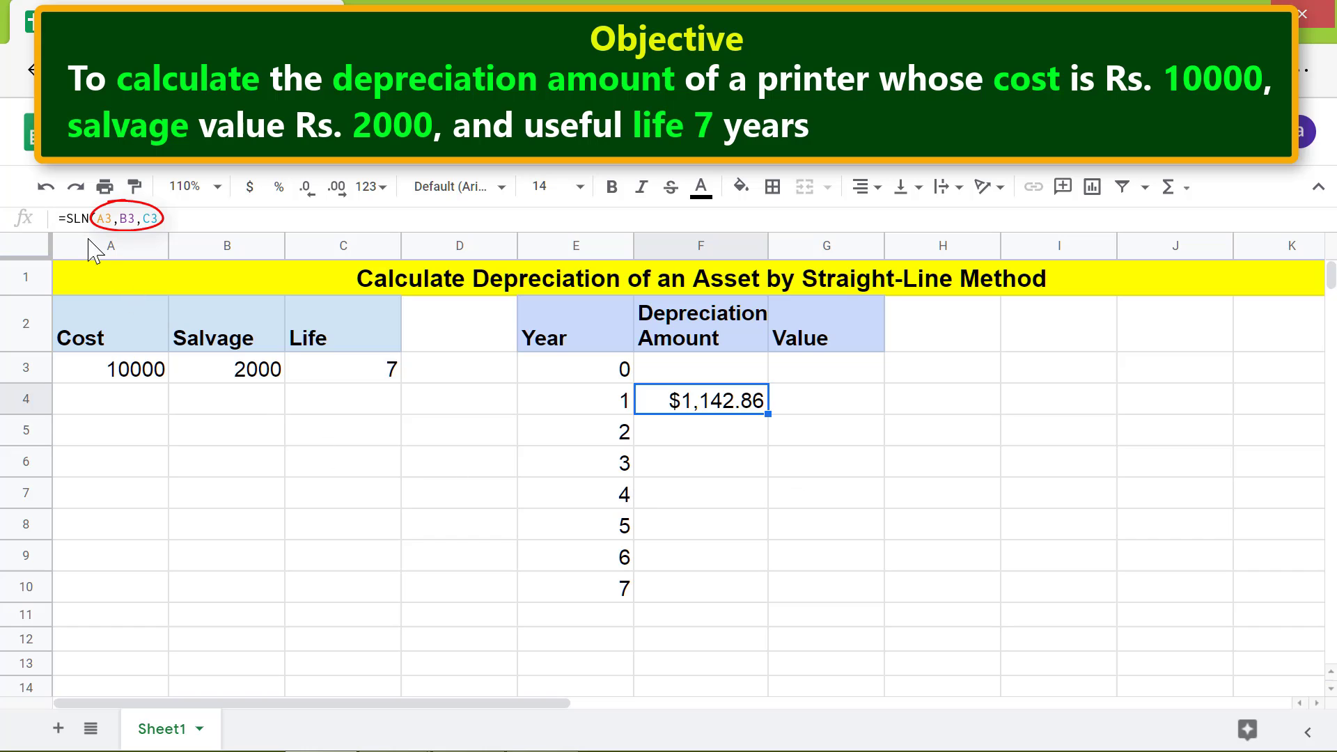
pyautogui.moveTo(96, 218); pyautogui.dragTo(160, 223)
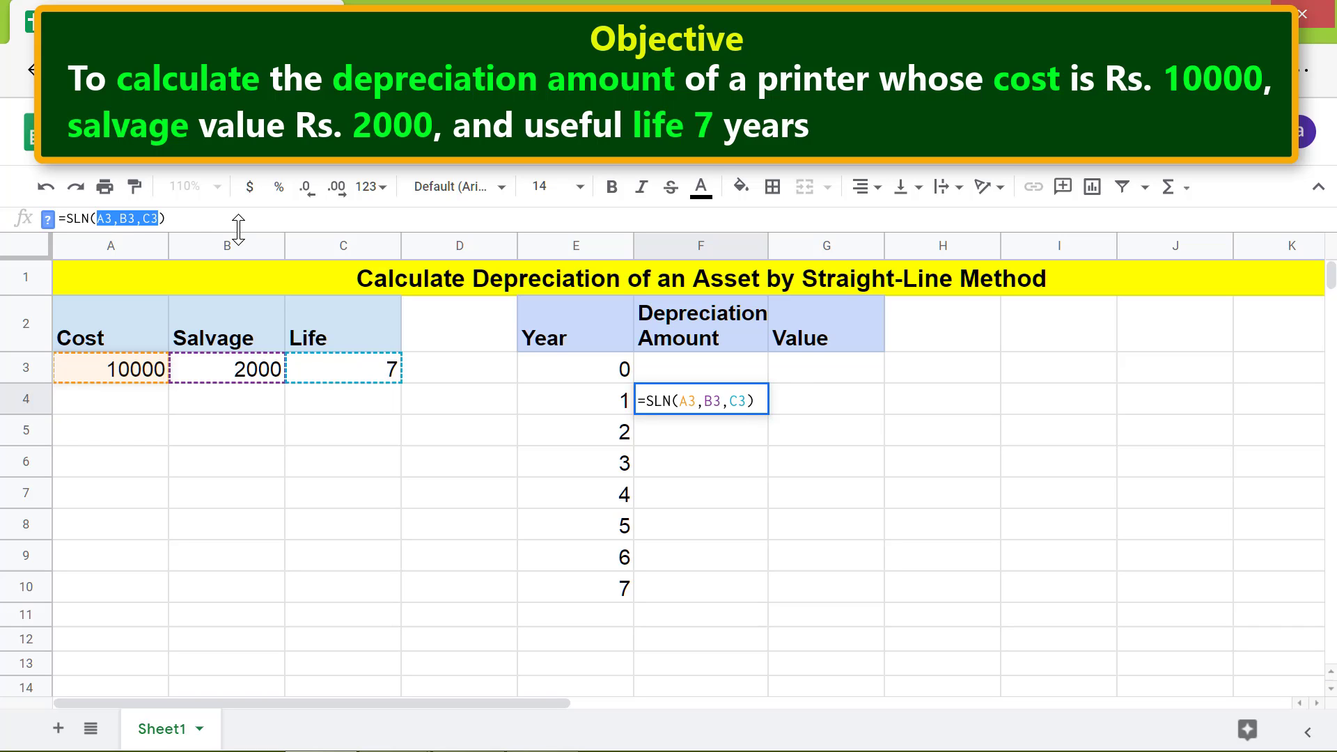
pyautogui.press('F4')
pyautogui.press('Return')
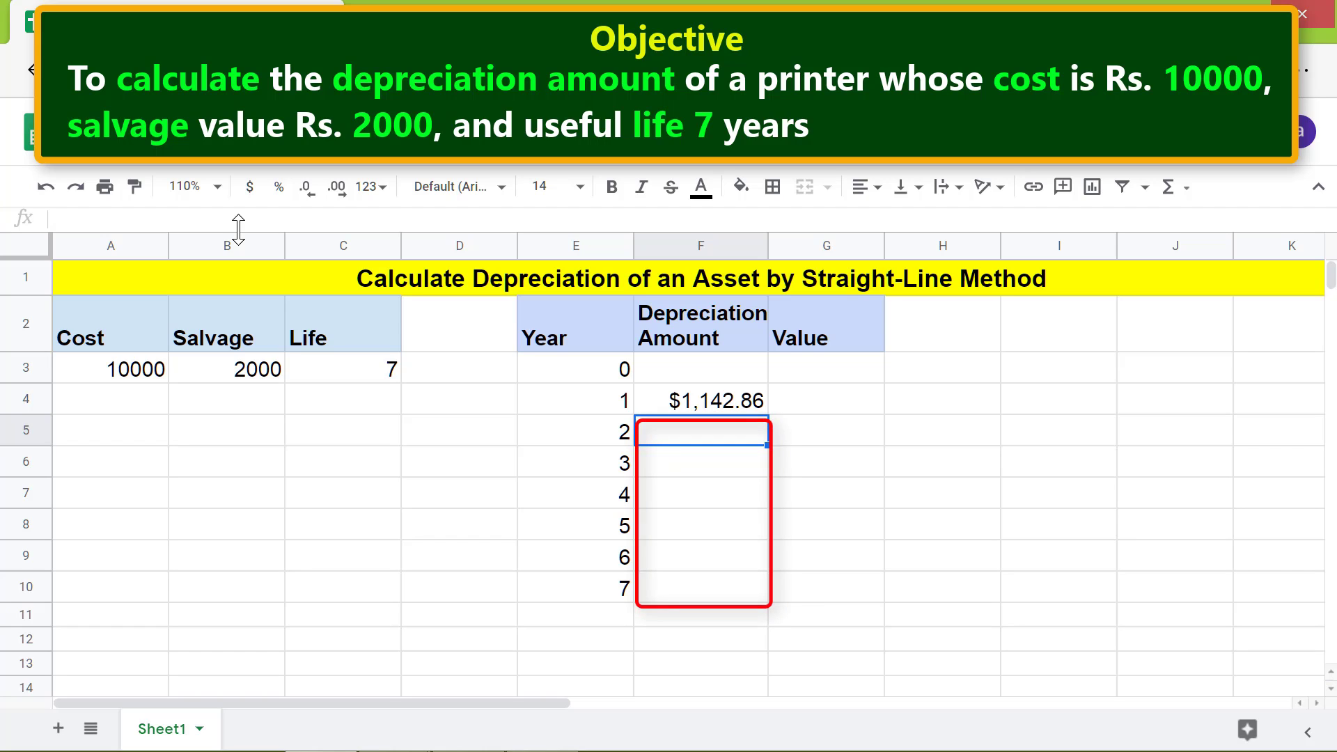
# Step: Fill the F4 depreciation formula down to F10 for years 1 through 7
pyautogui.click(678, 403)
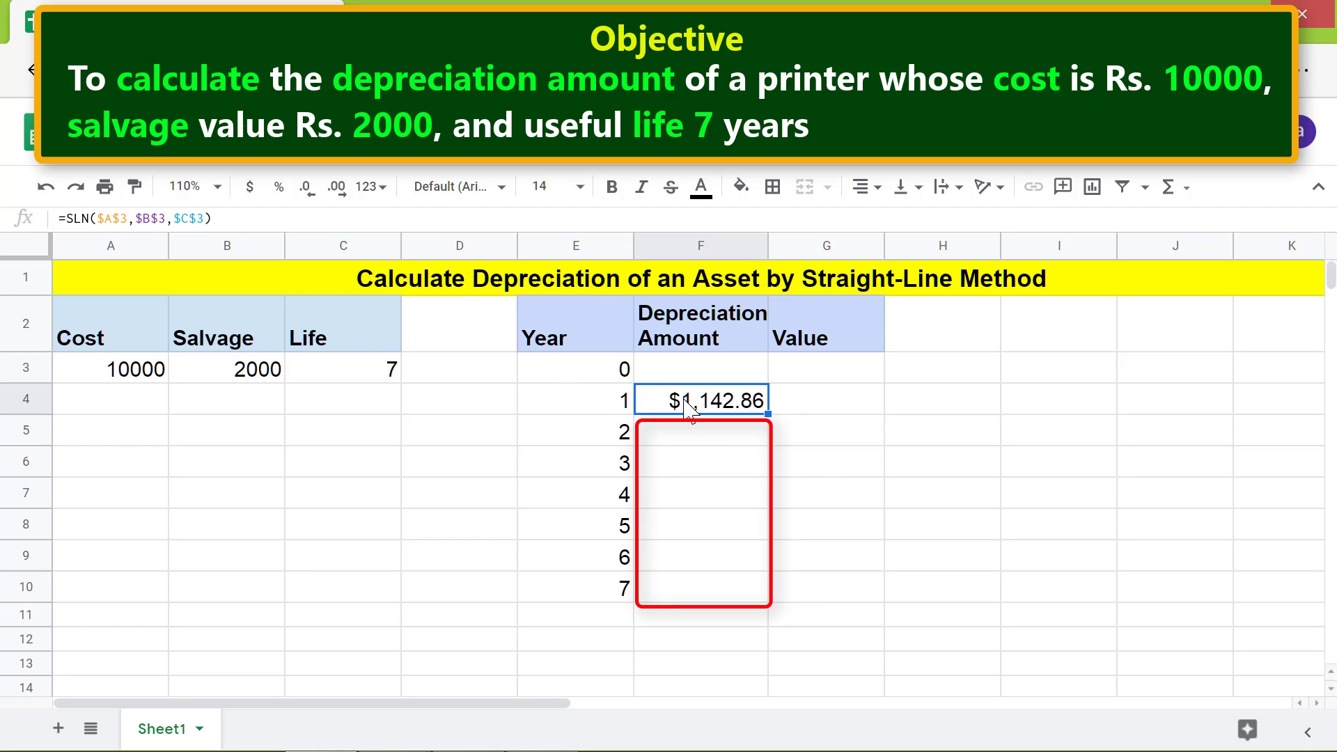
pyautogui.moveTo(767, 414); pyautogui.dragTo(767, 589)
pyautogui.click(804, 622)
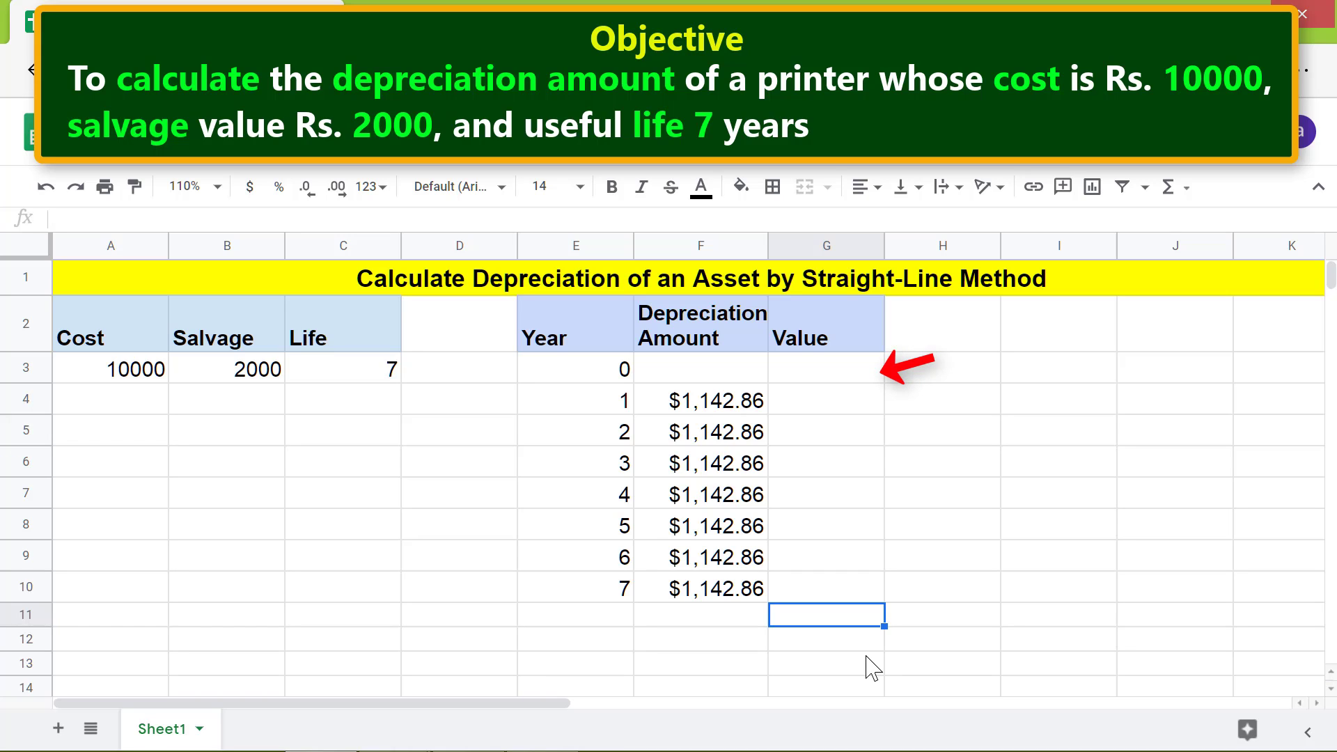
# Step: Set the year 0 value in G3 to =A3 (10000)
pyautogui.click(846, 380)
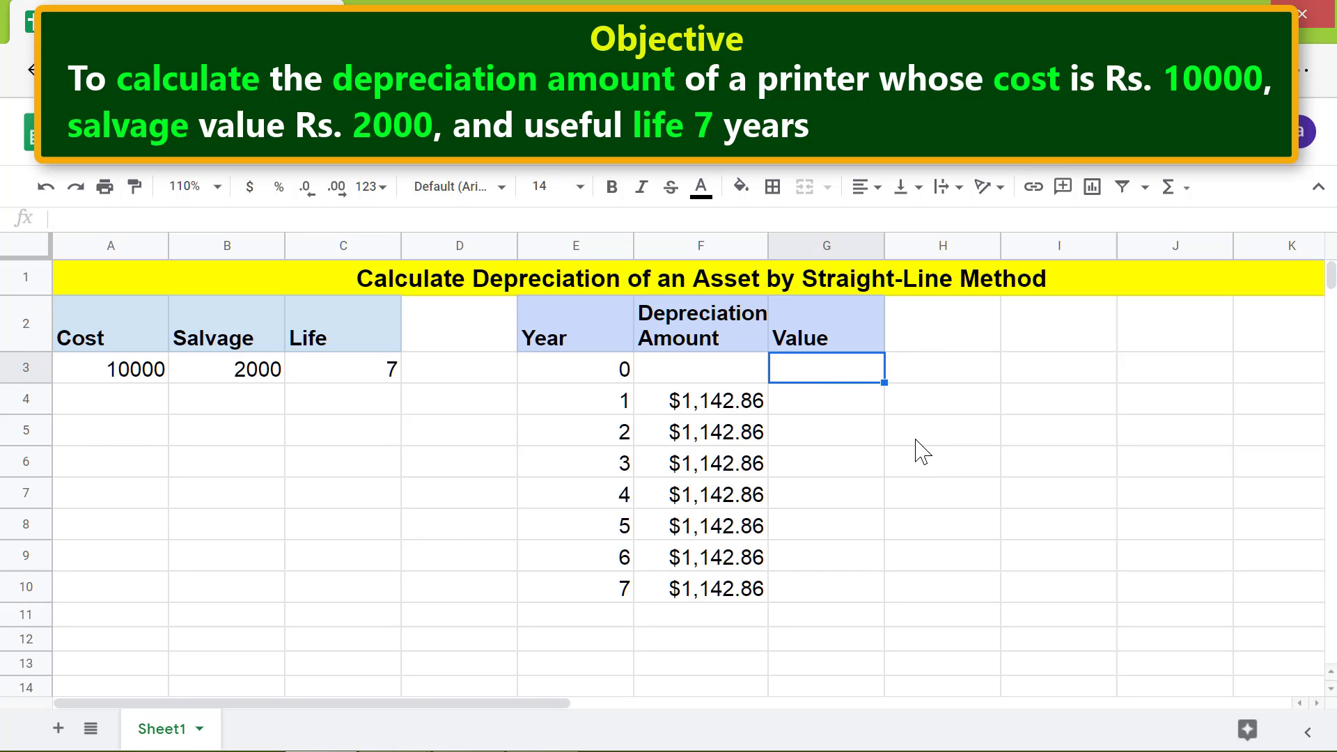
pyautogui.write('=')
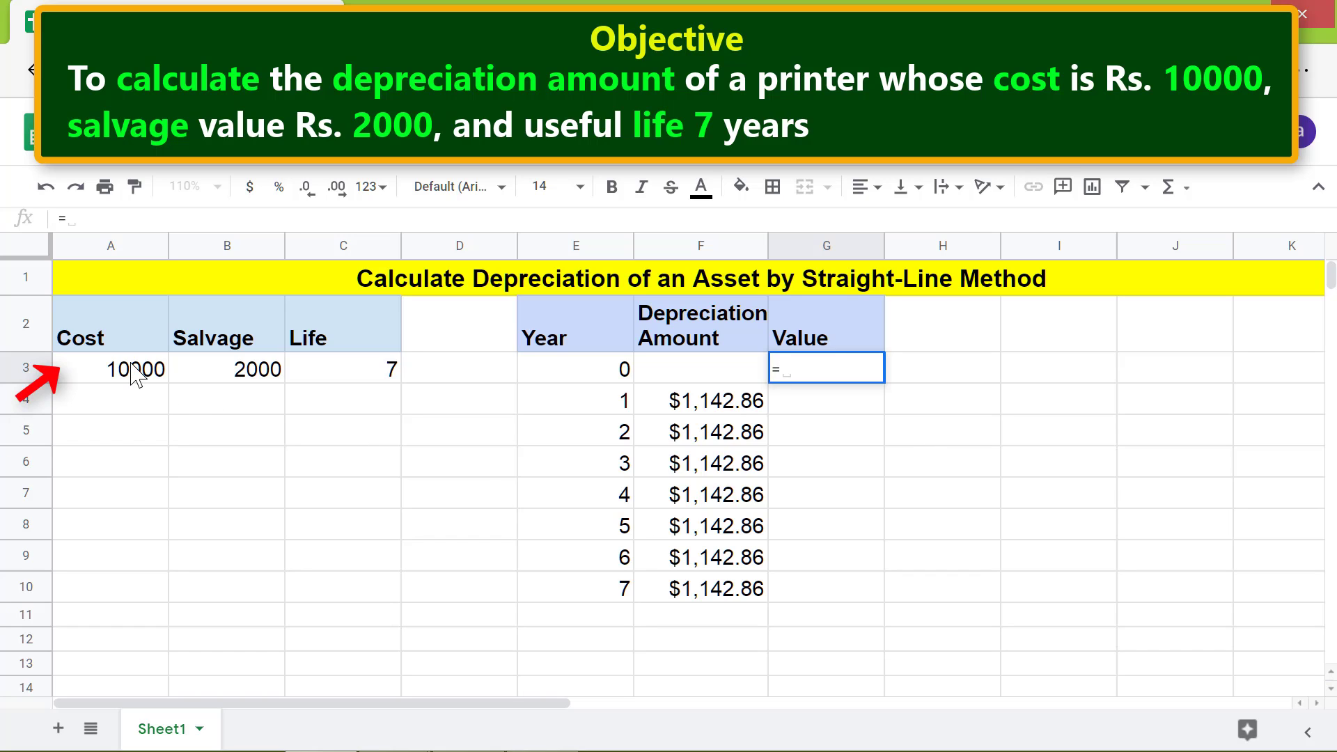
pyautogui.click(136, 376)
pyautogui.press('Return')
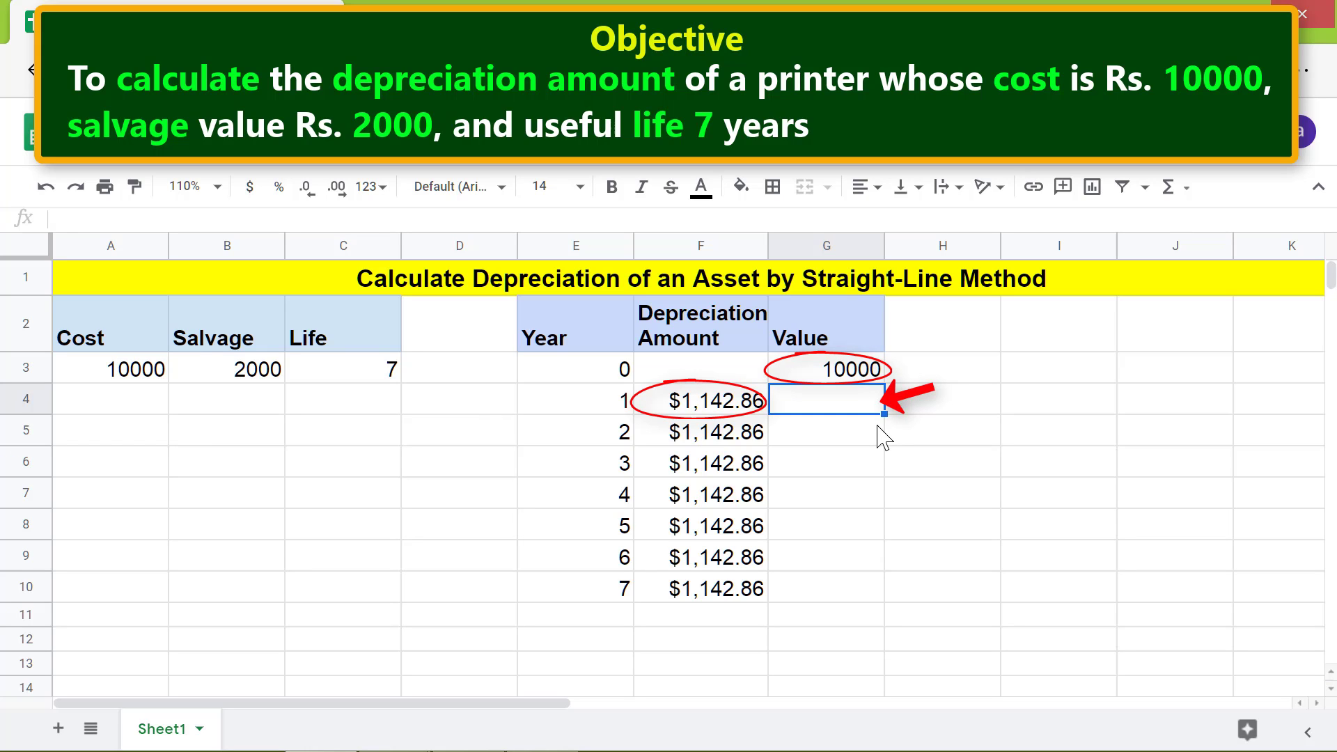
# Step: Enter =G3-F4 in G4 and fill it down to G10, ending at $2,000.00
pyautogui.write('=')
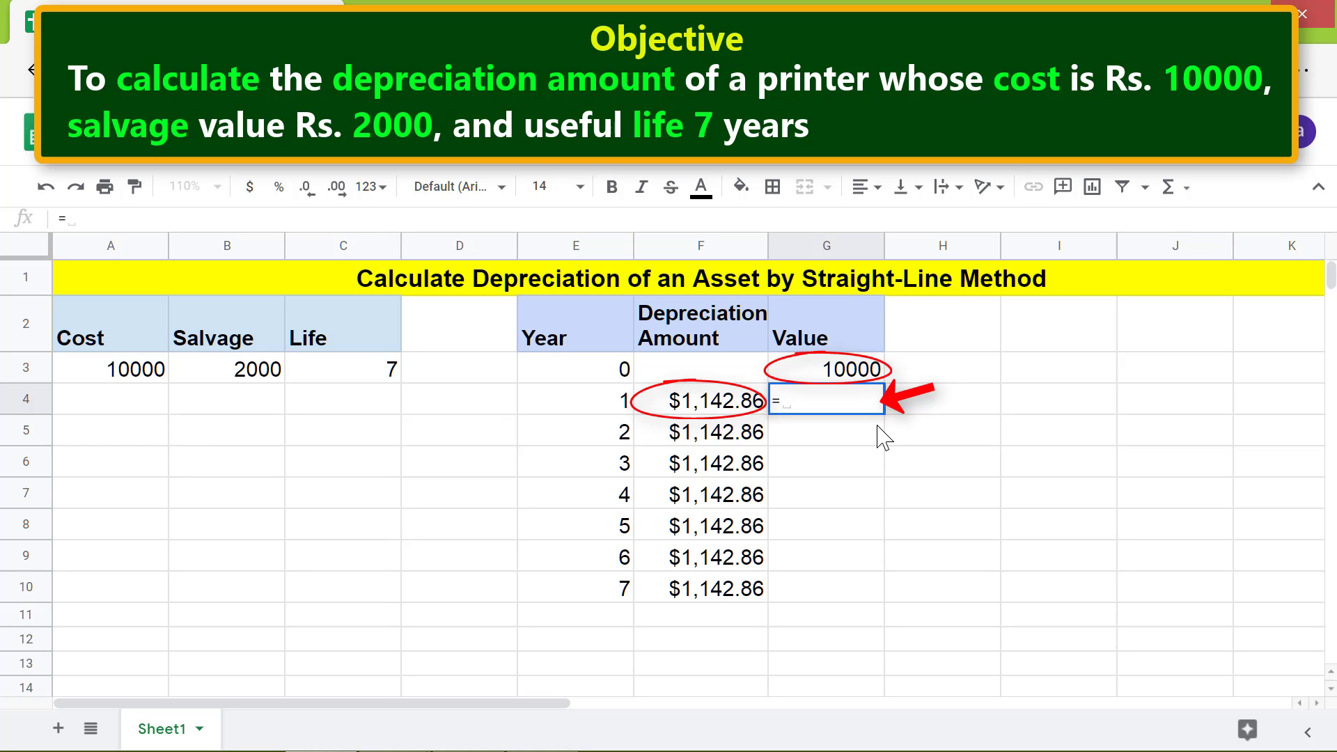
pyautogui.click(857, 374)
pyautogui.write('-')
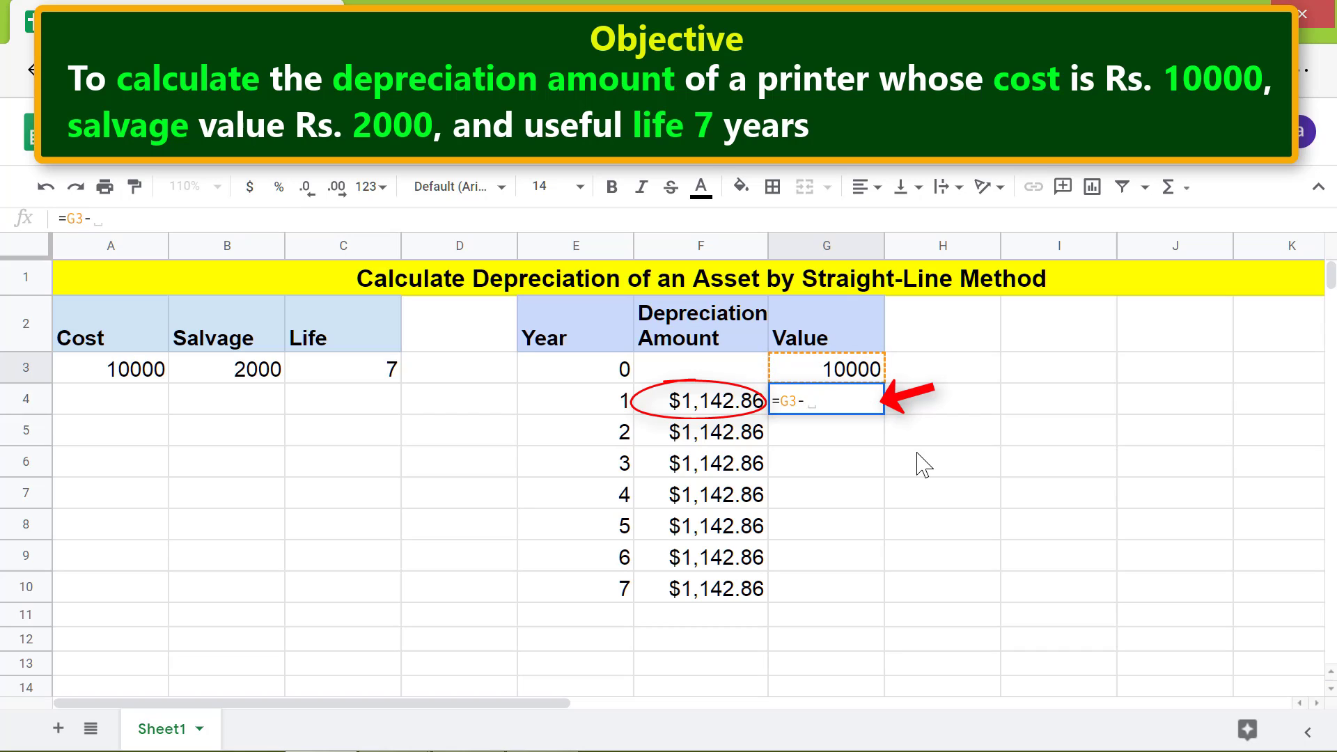
pyautogui.click(694, 402)
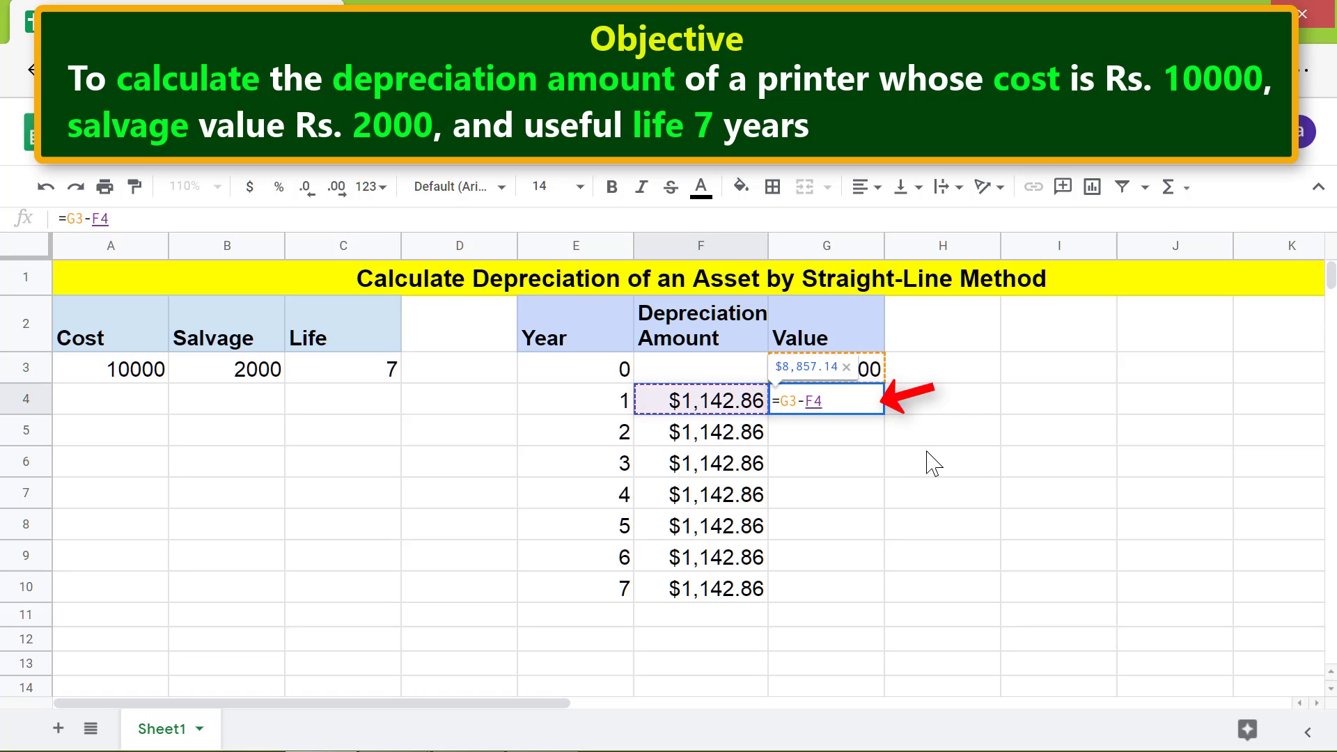
pyautogui.press('Return')
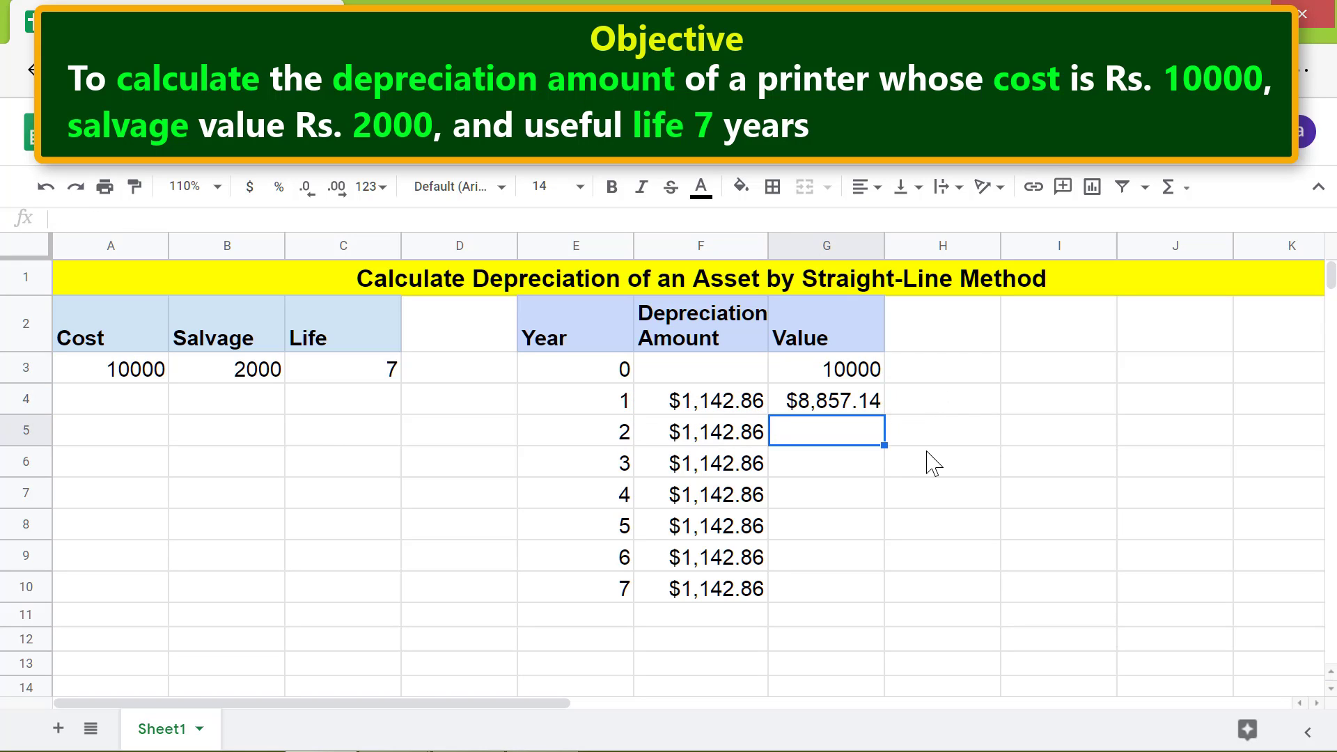
pyautogui.click(816, 408)
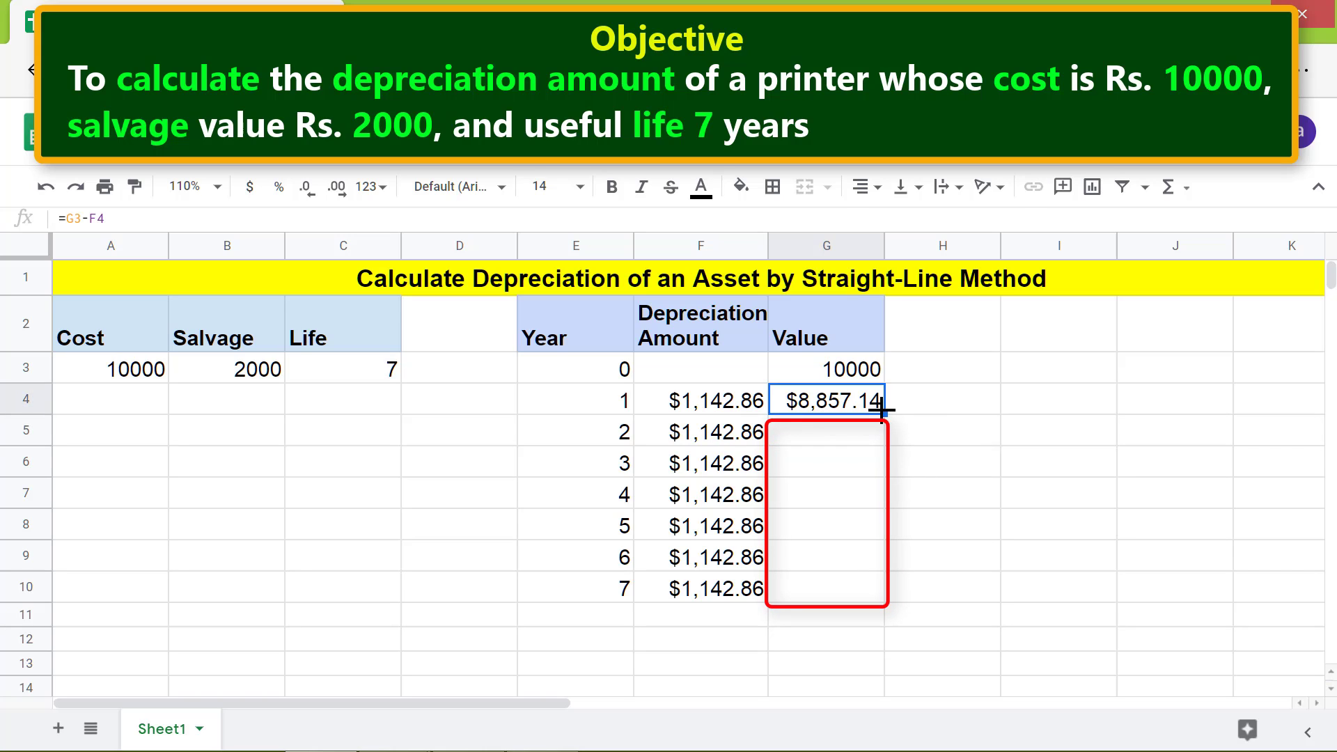
pyautogui.moveTo(884, 413); pyautogui.dragTo(884, 591)
pyautogui.click(913, 623)
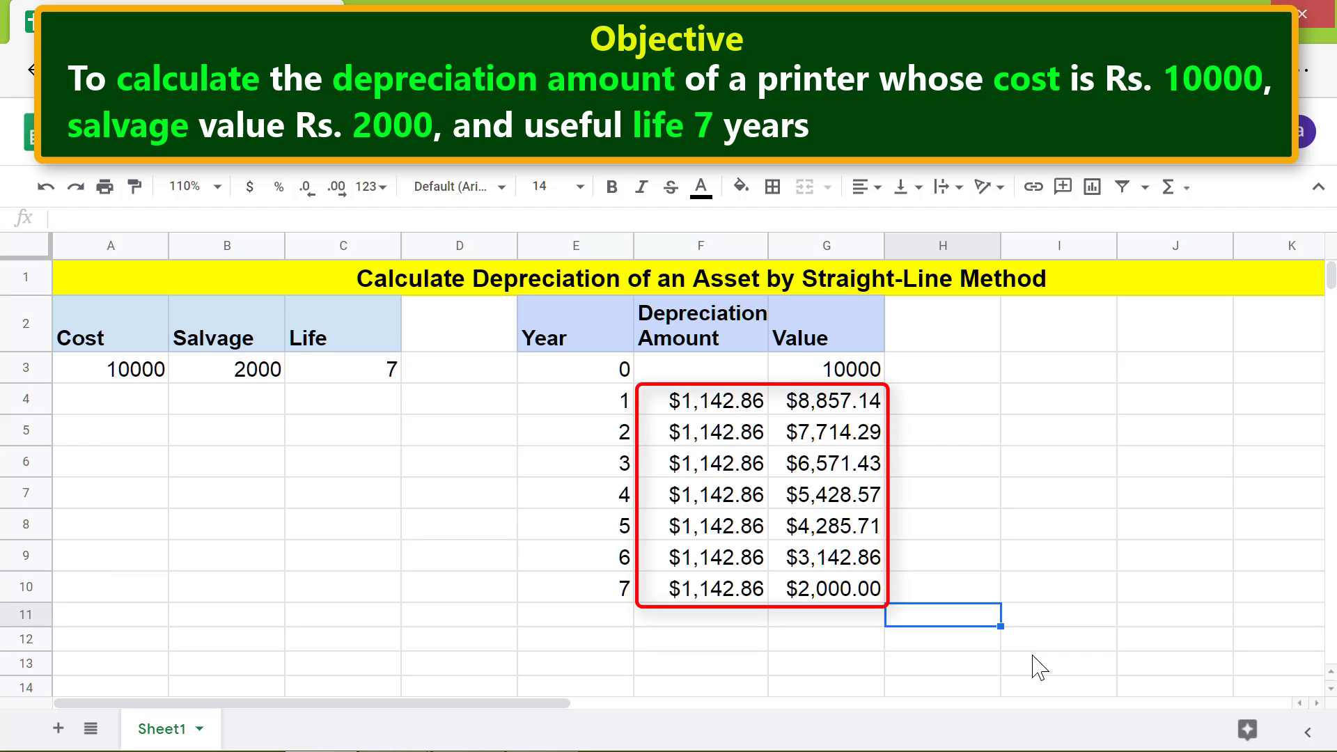
# Step: Apply Number format to F4:G10 so figures read like 1,142.86 and 2,000.00
pyautogui.click(730, 404)
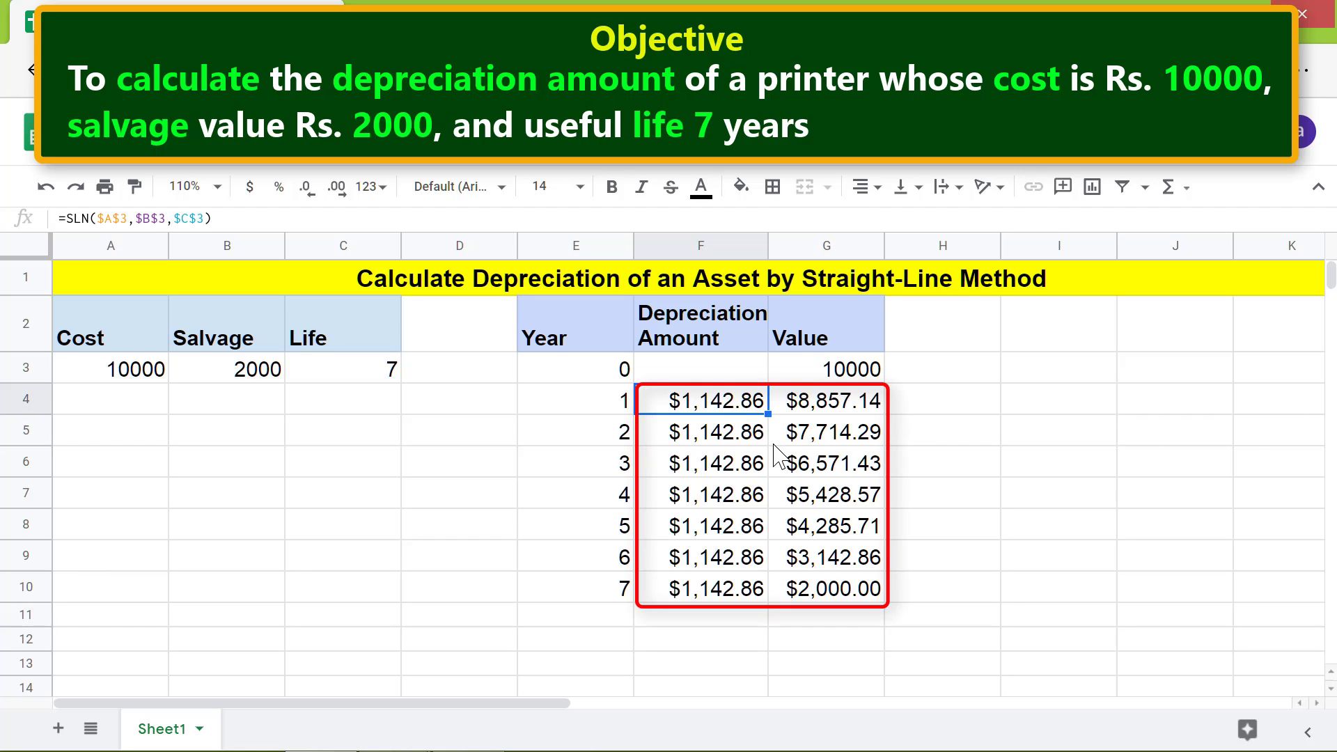
pyautogui.keyDown('shift'); pyautogui.click(868, 597); pyautogui.keyUp('shift')
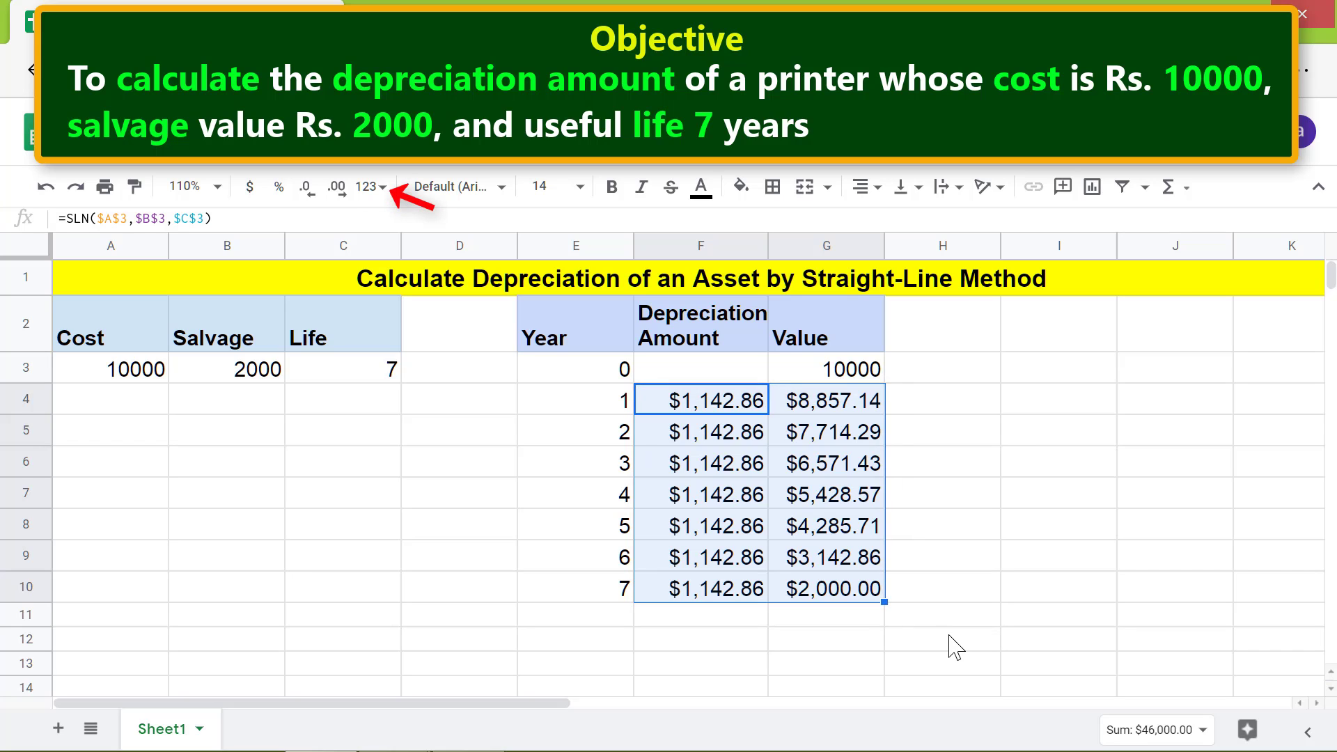
pyautogui.click(381, 188)
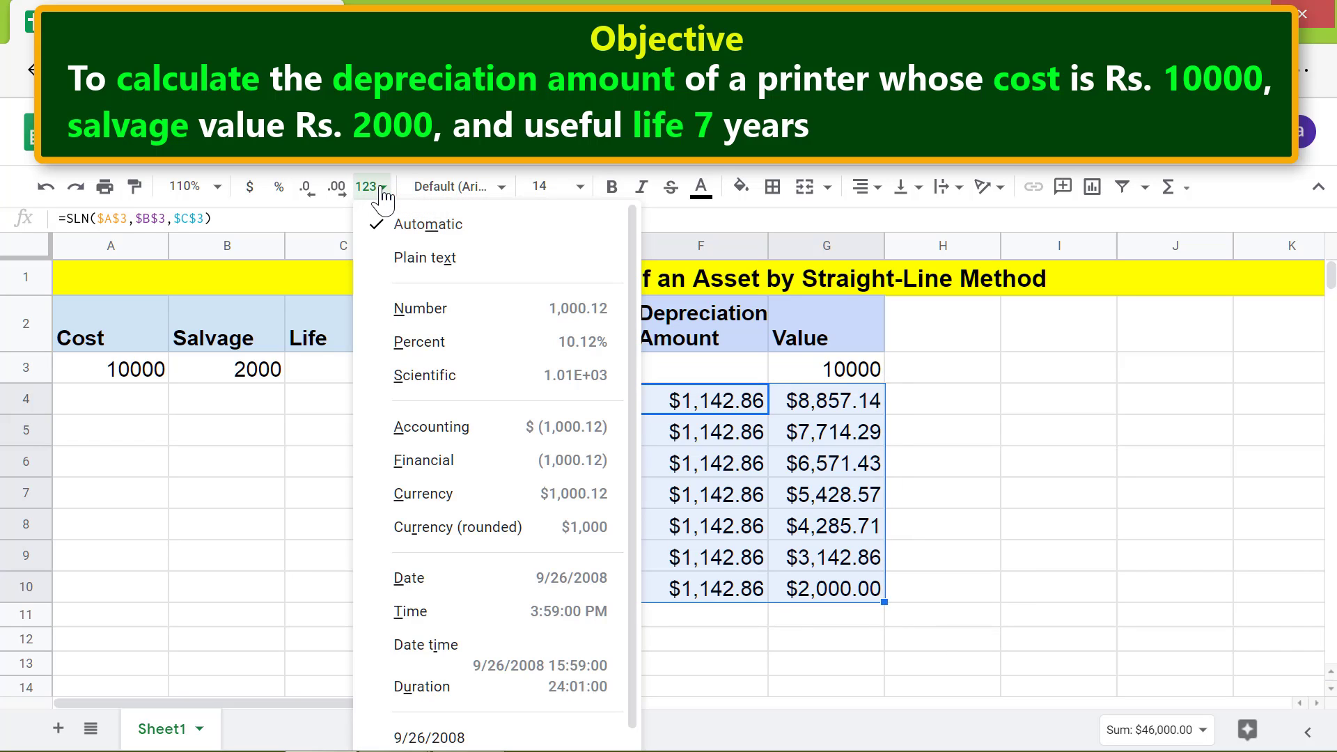
pyautogui.click(418, 310)
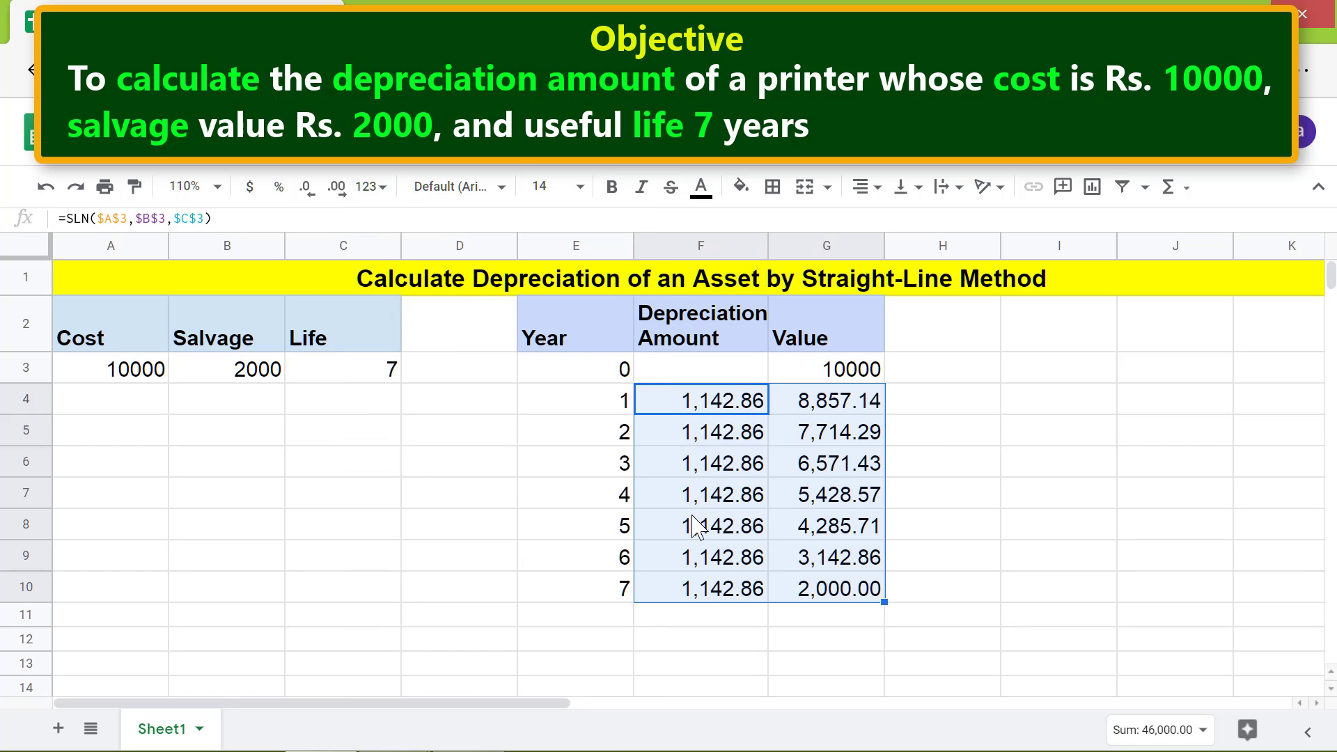
pyautogui.click(933, 619)
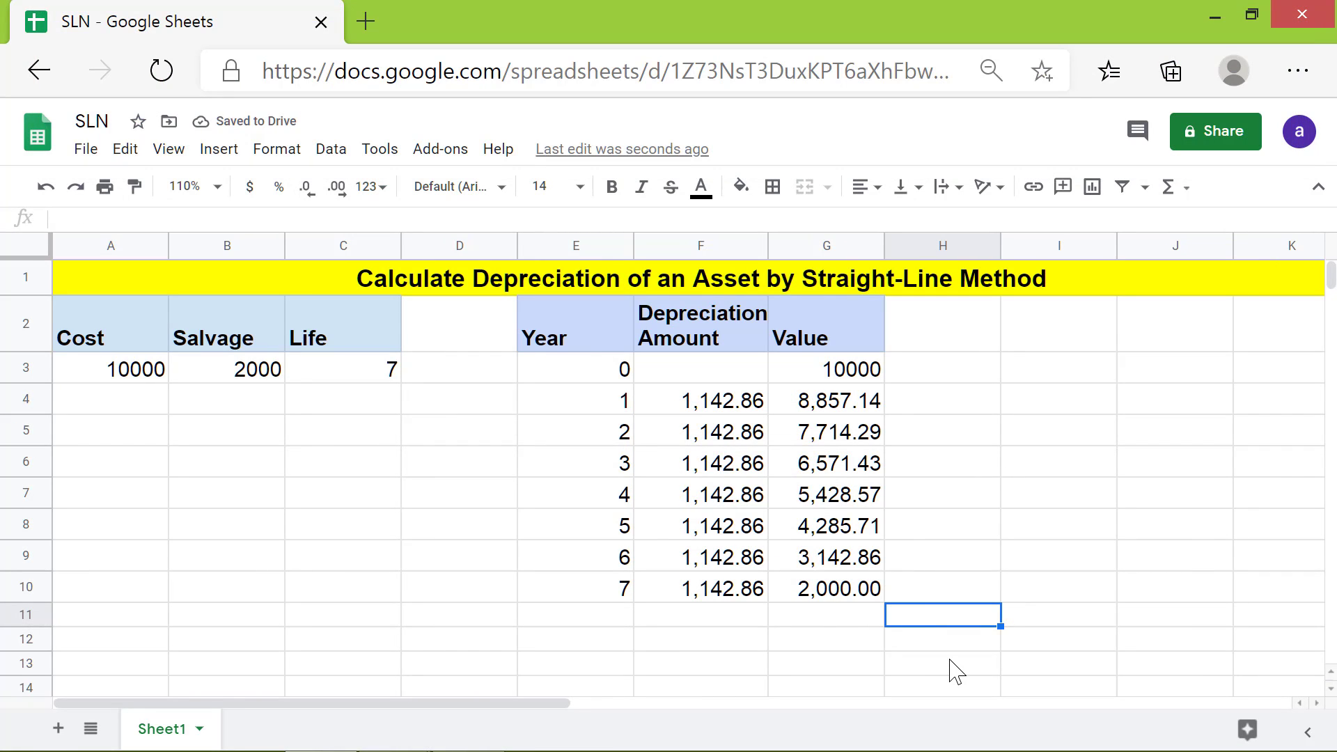